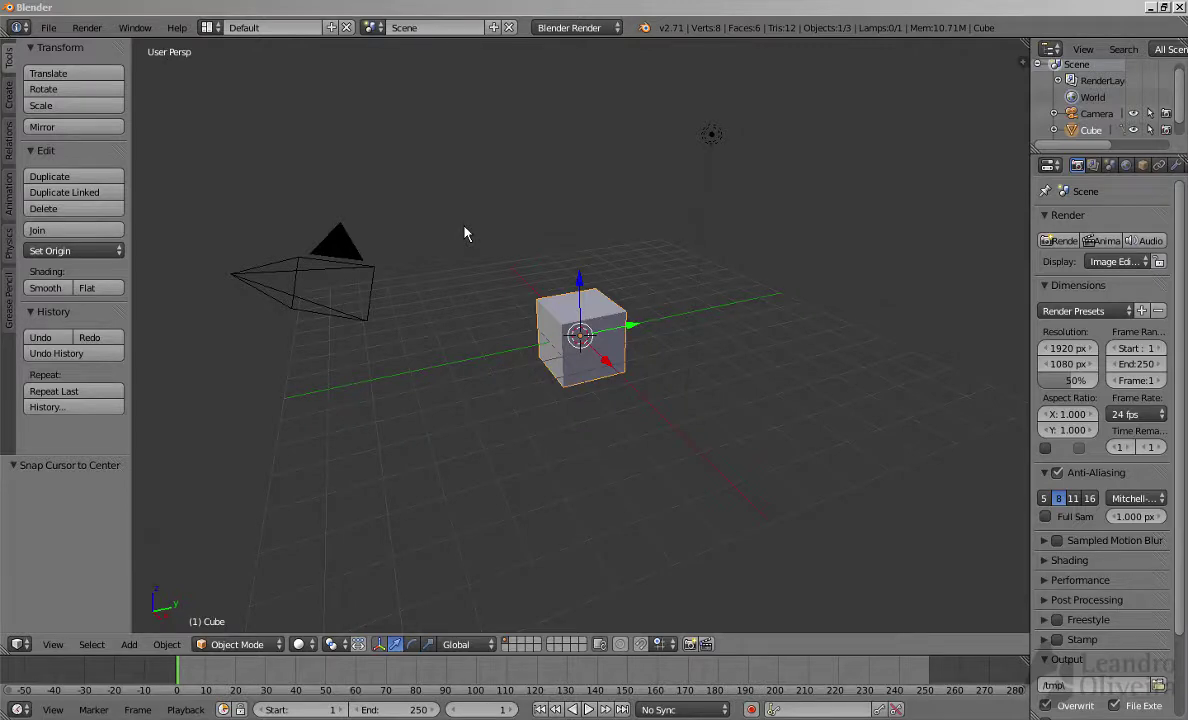
- Deselect all objects in the default scene
{"action": "middle_click_drag", "start_coordinate": [467, 233], "coordinate": [790, 224]}
{"action": "middle_click_drag", "start_coordinate": [527, 256], "coordinate": [663, 400]}
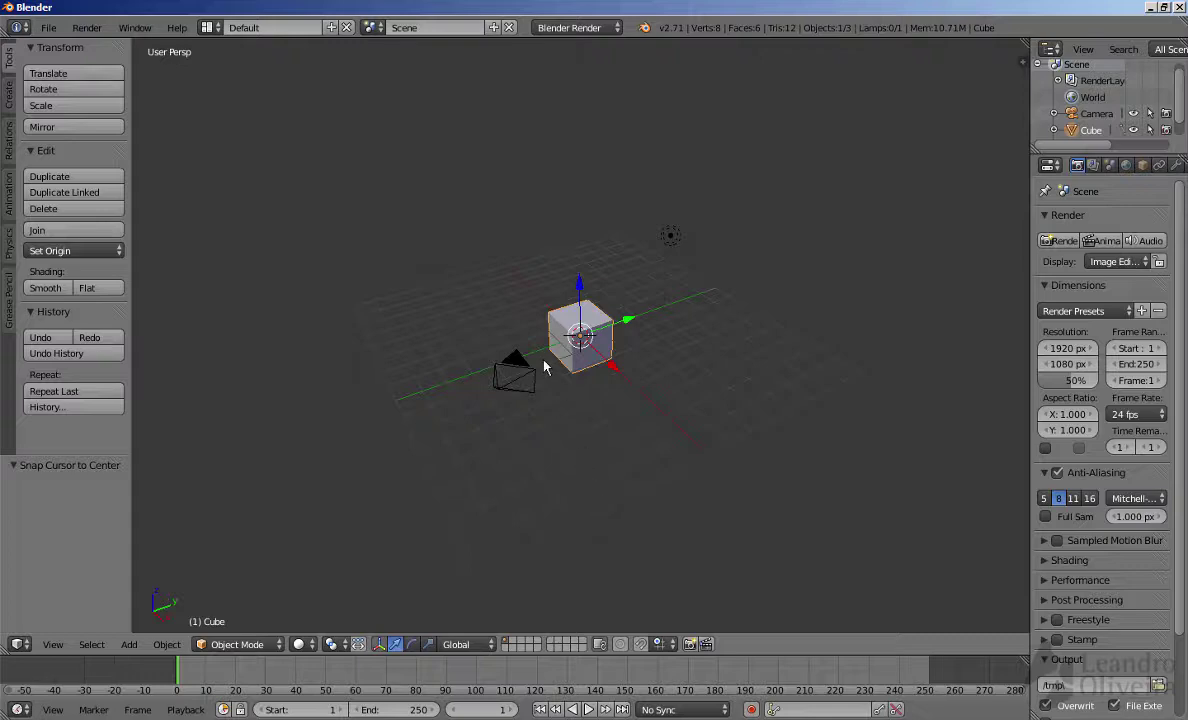
{"action": "key", "text": "a"}
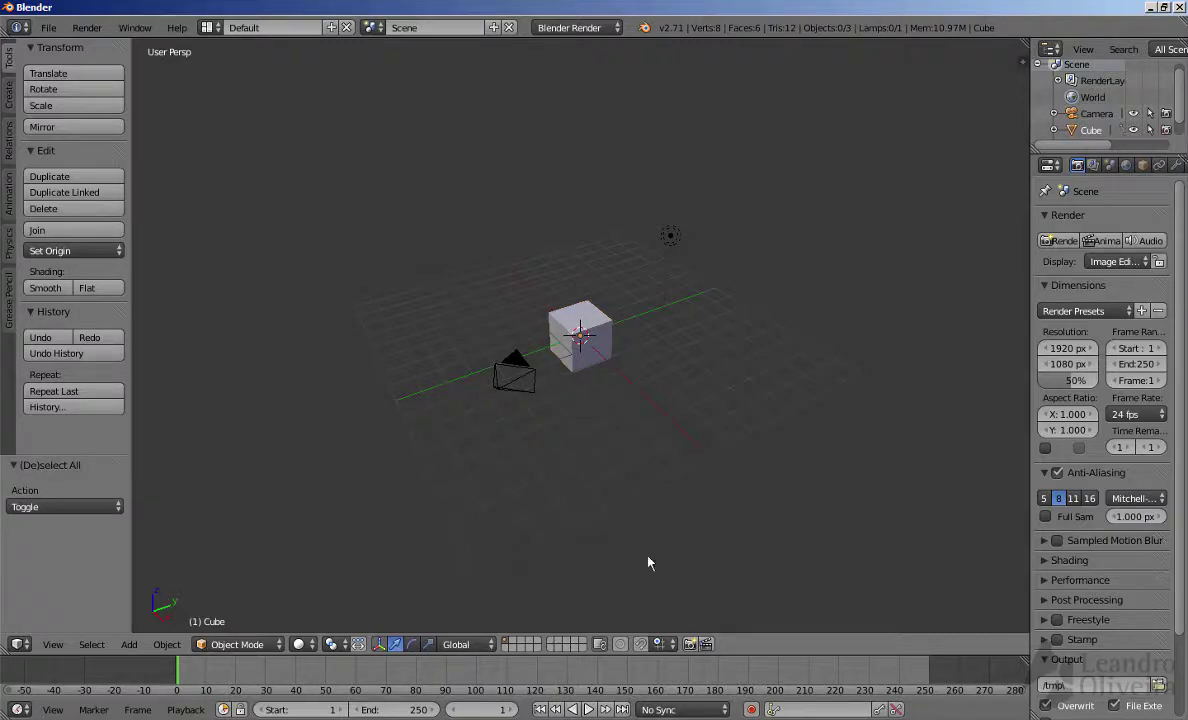
- Examine the default cube from different angles and distances by orbiting, panning and zooming the 3D view
{"action": "middle_click_drag", "start_coordinate": [647, 559], "coordinate": [705, 369]}
{"action": "scroll", "coordinate": [650, 395], "scroll_direction": "up", "scroll_amount": 3}
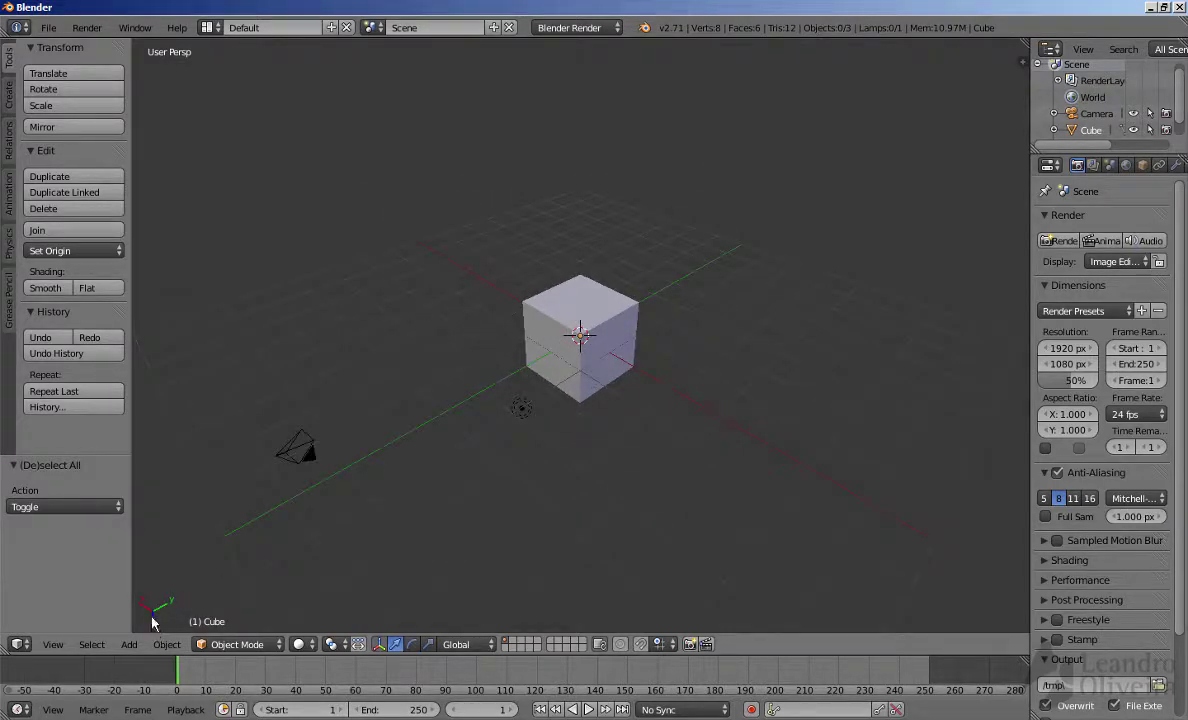
{"action": "middle_click_drag", "start_coordinate": [467, 382], "coordinate": [551, 417]}
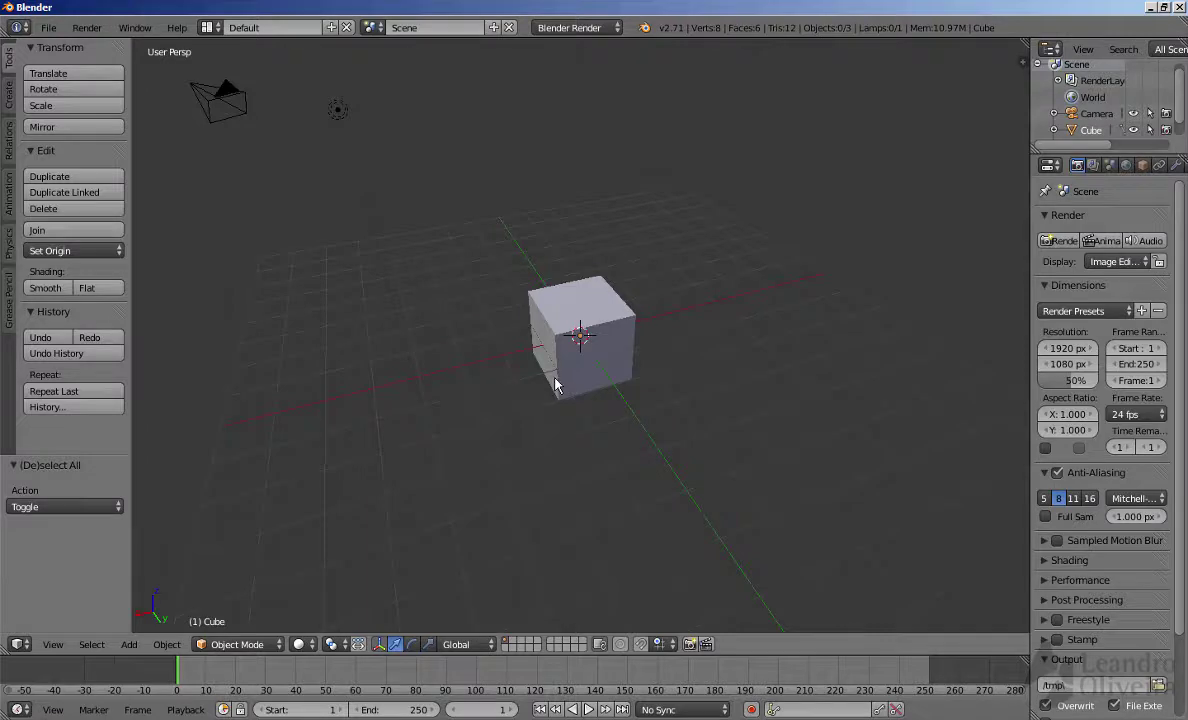
{"action": "mouse_move", "coordinate": [557, 386]}
{"action": "middle_mouse_down"}
{"action": "mouse_move", "coordinate": [732, 323]}
{"action": "mouse_move", "coordinate": [737, 265]}
{"action": "mouse_move", "coordinate": [326, 310]}
{"action": "mouse_move", "coordinate": [307, 418]}
{"action": "mouse_move", "coordinate": [716, 469]}
{"action": "mouse_move", "coordinate": [788, 207]}
{"action": "mouse_move", "coordinate": [363, 236]}
{"action": "mouse_move", "coordinate": [353, 421]}
{"action": "mouse_move", "coordinate": [589, 512]}
{"action": "mouse_move", "coordinate": [758, 313]}
{"action": "mouse_move", "coordinate": [565, 233]}
{"action": "mouse_move", "coordinate": [451, 257]}
{"action": "mouse_move", "coordinate": [549, 379]}
{"action": "mouse_move", "coordinate": [538, 390]}
{"action": "middle_mouse_up"}
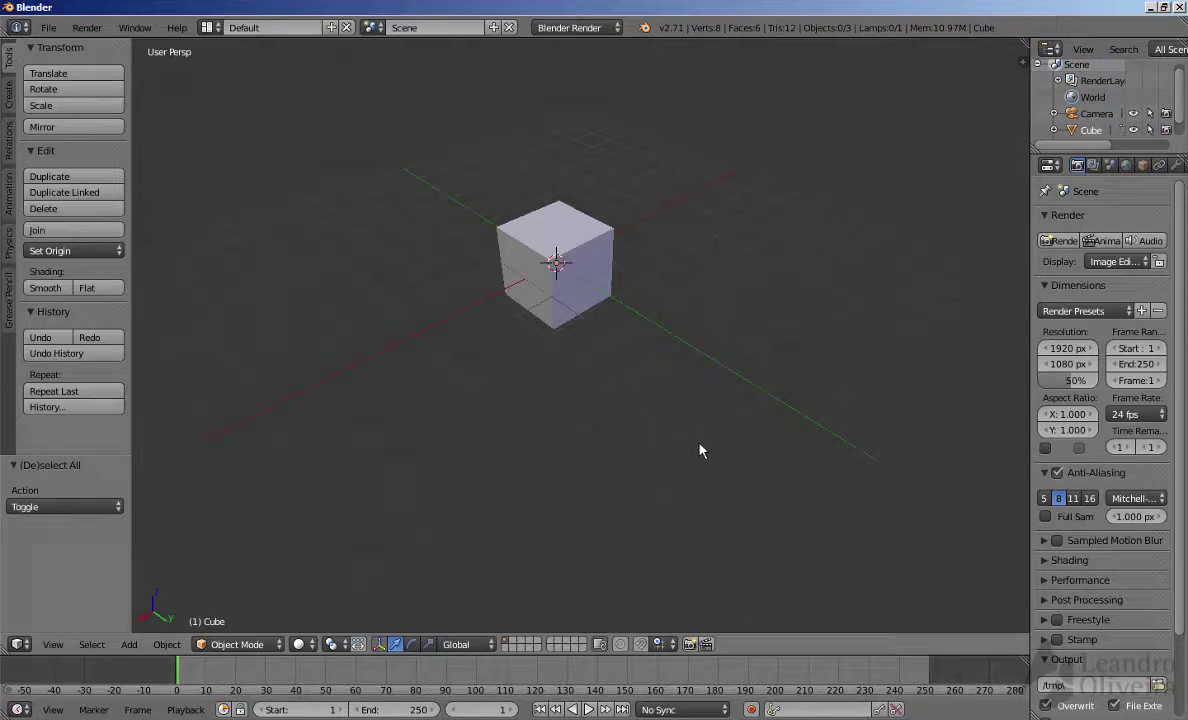
{"action": "middle_click_drag", "start_coordinate": [697, 453], "coordinate": [680, 405], "text": "ctrl"}
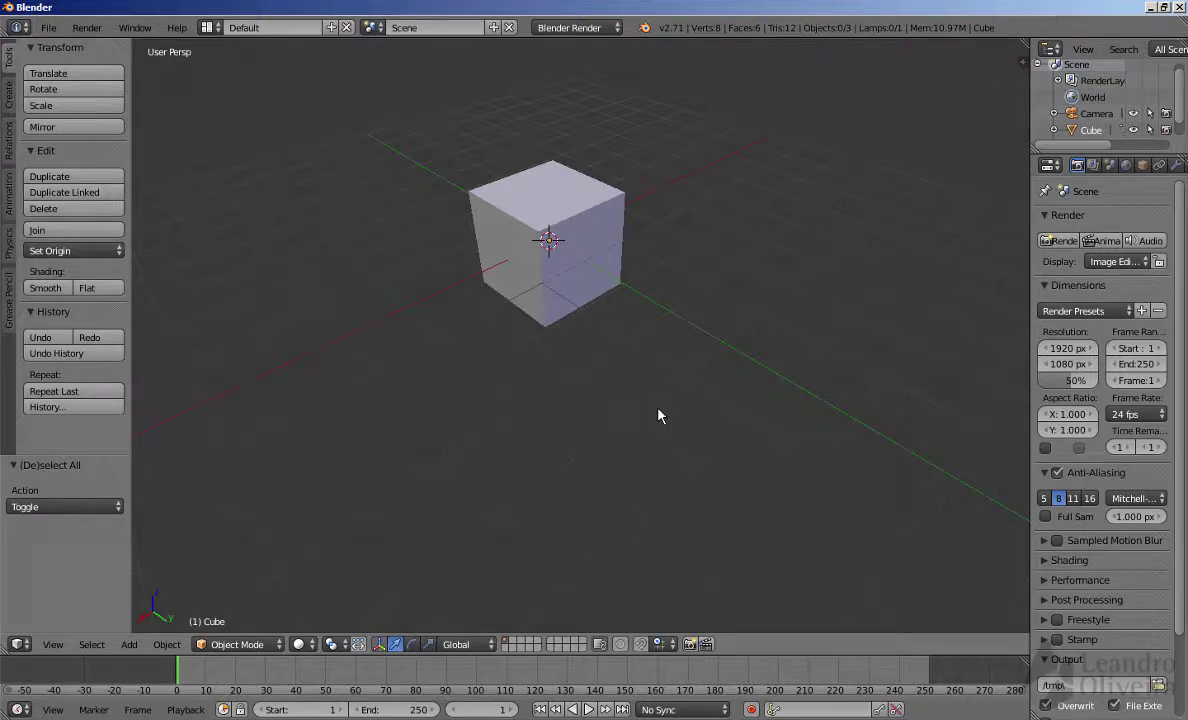
{"action": "scroll", "coordinate": [658, 416], "scroll_direction": "up", "scroll_amount": 4}
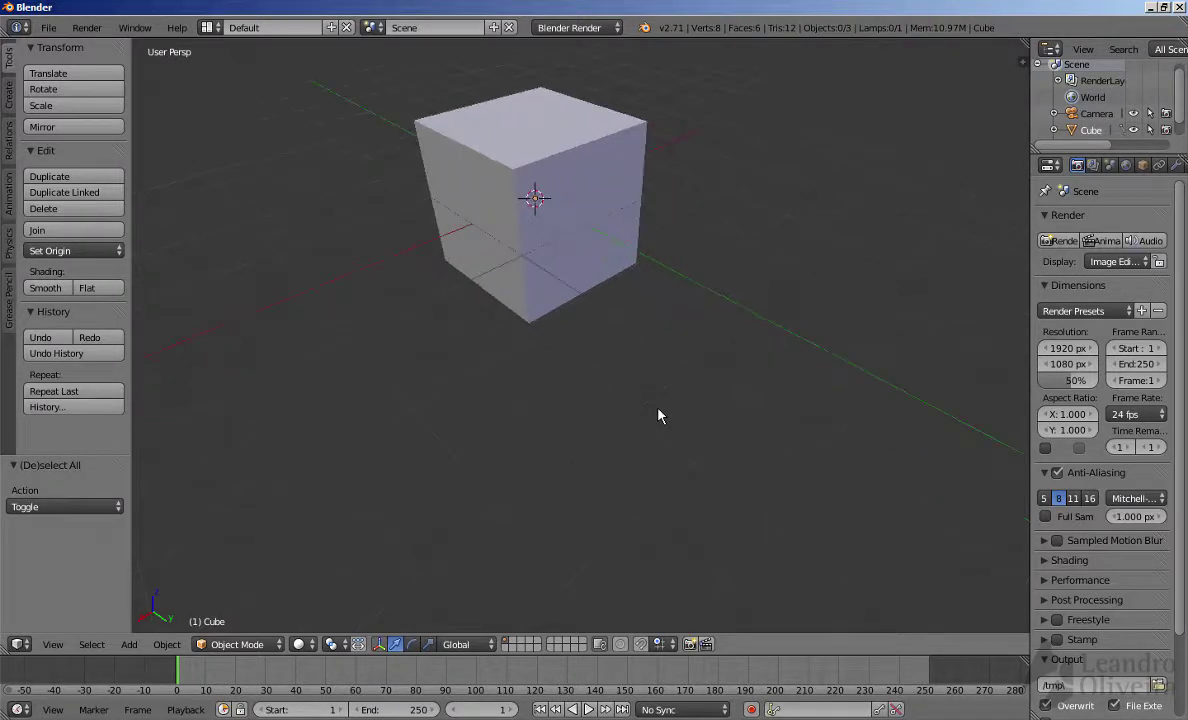
{"action": "scroll", "coordinate": [658, 416], "scroll_direction": "down", "scroll_amount": 7}
{"action": "scroll", "coordinate": [658, 416], "scroll_direction": "down", "scroll_amount": 2}
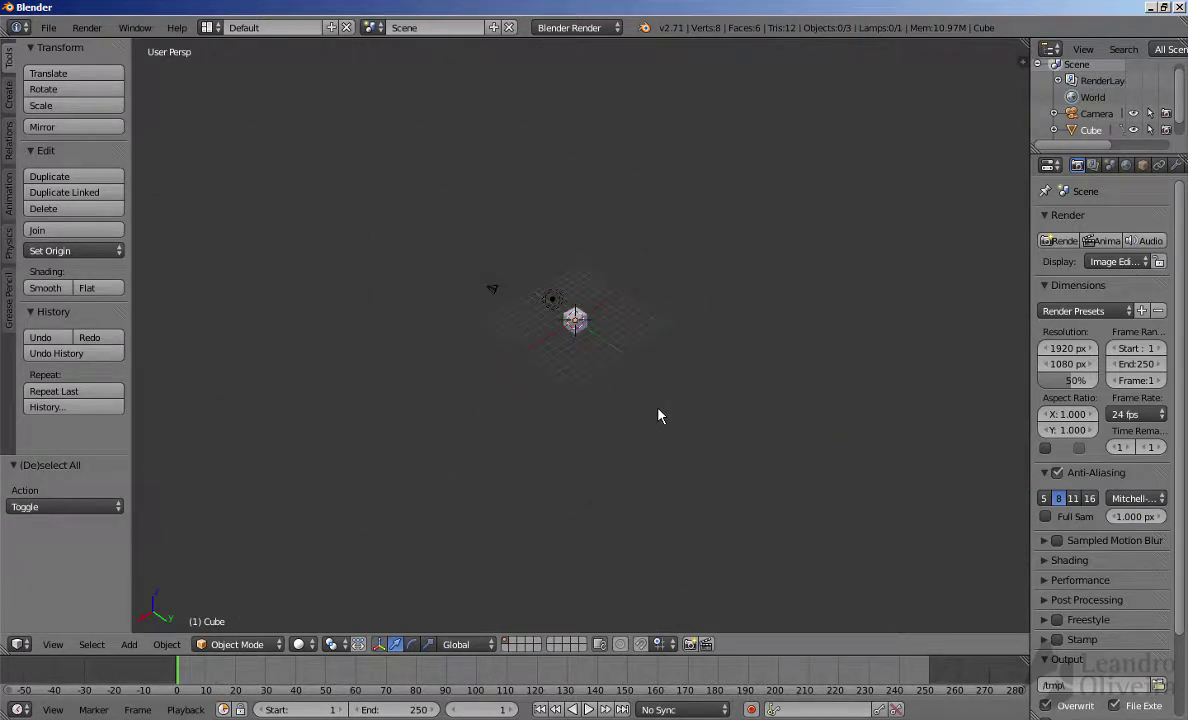
{"action": "scroll", "coordinate": [658, 416], "scroll_direction": "up", "scroll_amount": 7}
{"action": "scroll", "coordinate": [790, 387], "scroll_direction": "down", "scroll_amount": 3}
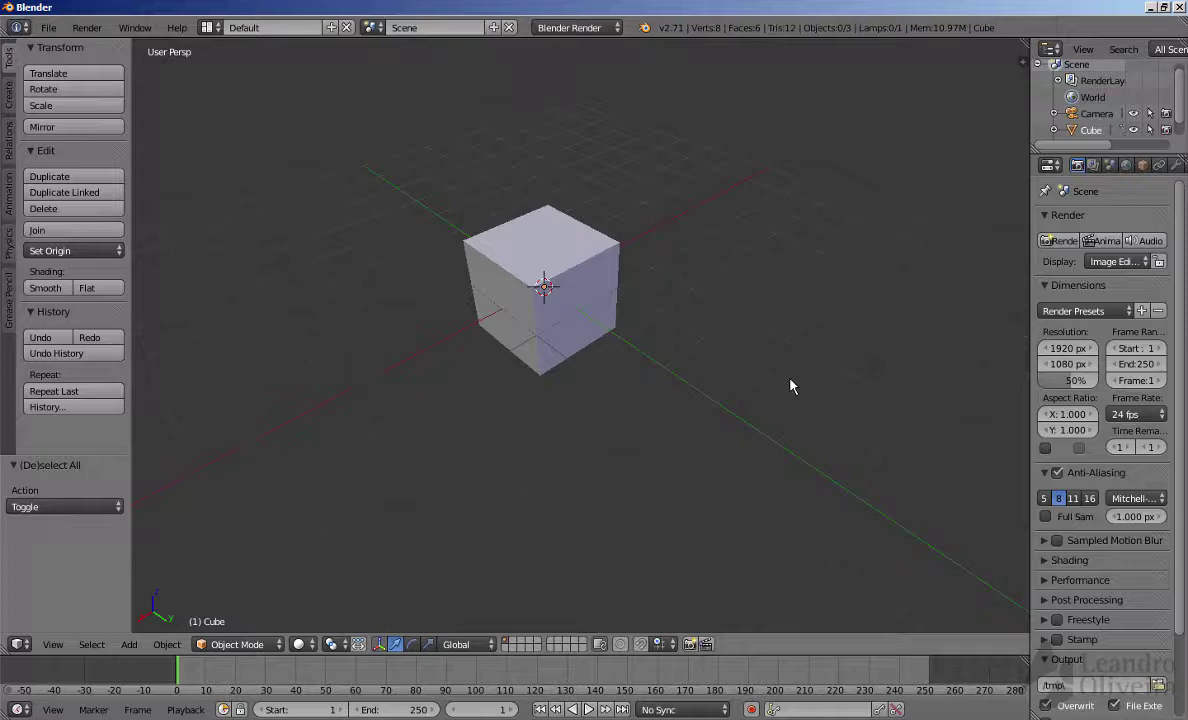
{"action": "middle_click_drag", "start_coordinate": [790, 386], "coordinate": [790, 386]}
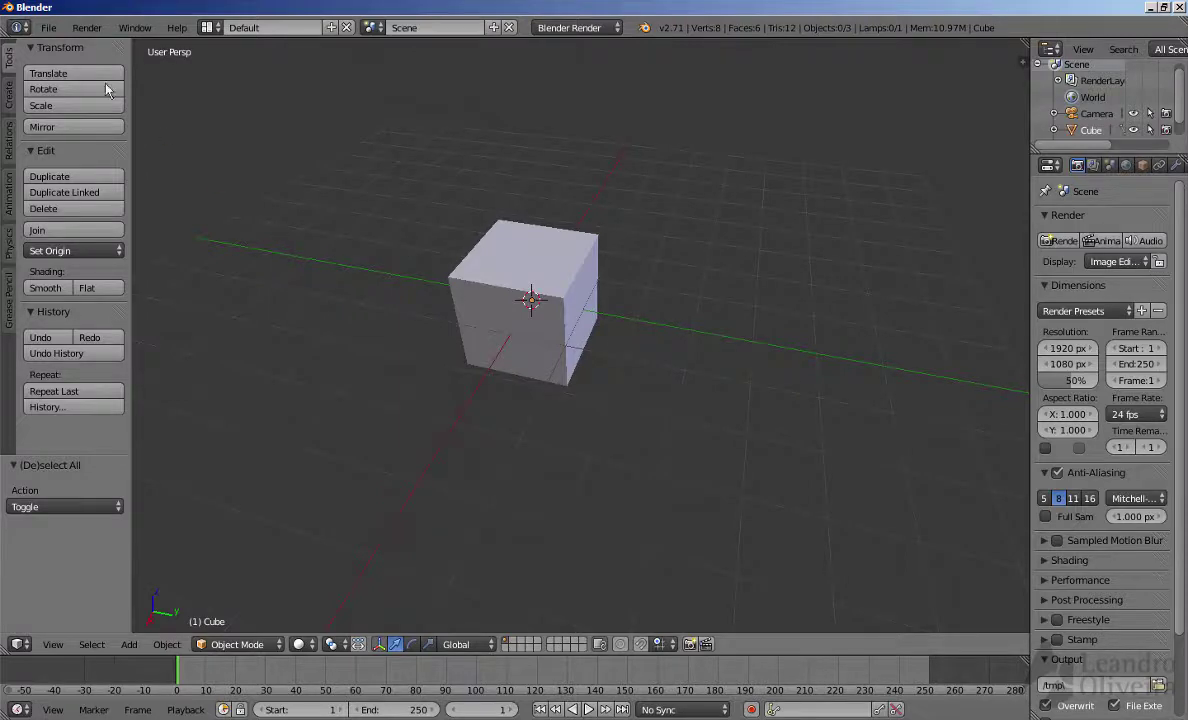
- Enable Emulate Numpad in the user preferences' input settings, turn it back off and close the preferences
{"action": "left_click", "coordinate": [49, 28]}
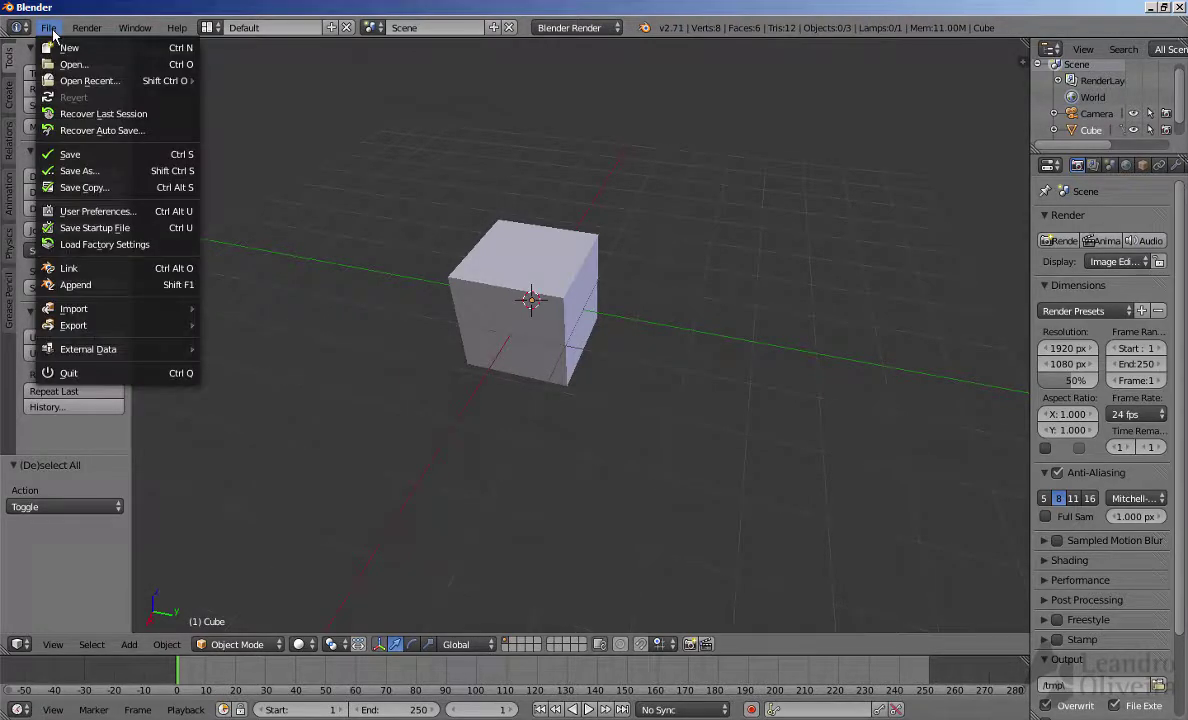
{"action": "left_click", "coordinate": [97, 212]}
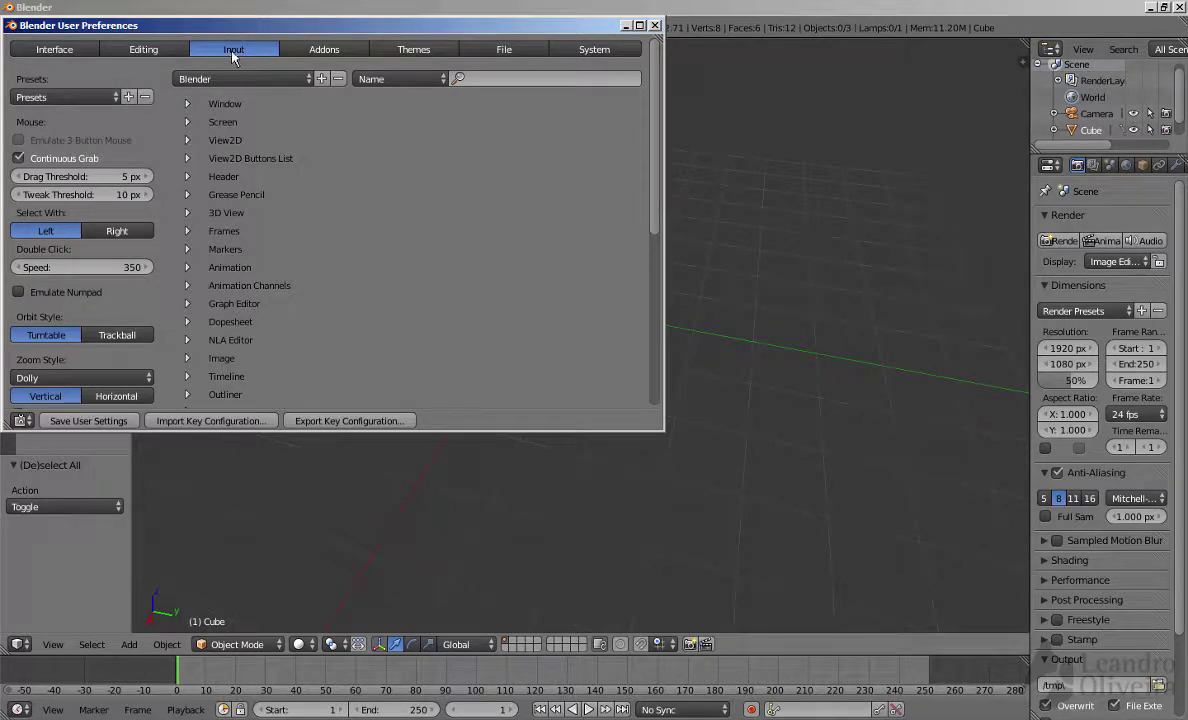
{"action": "left_click", "coordinate": [67, 294]}
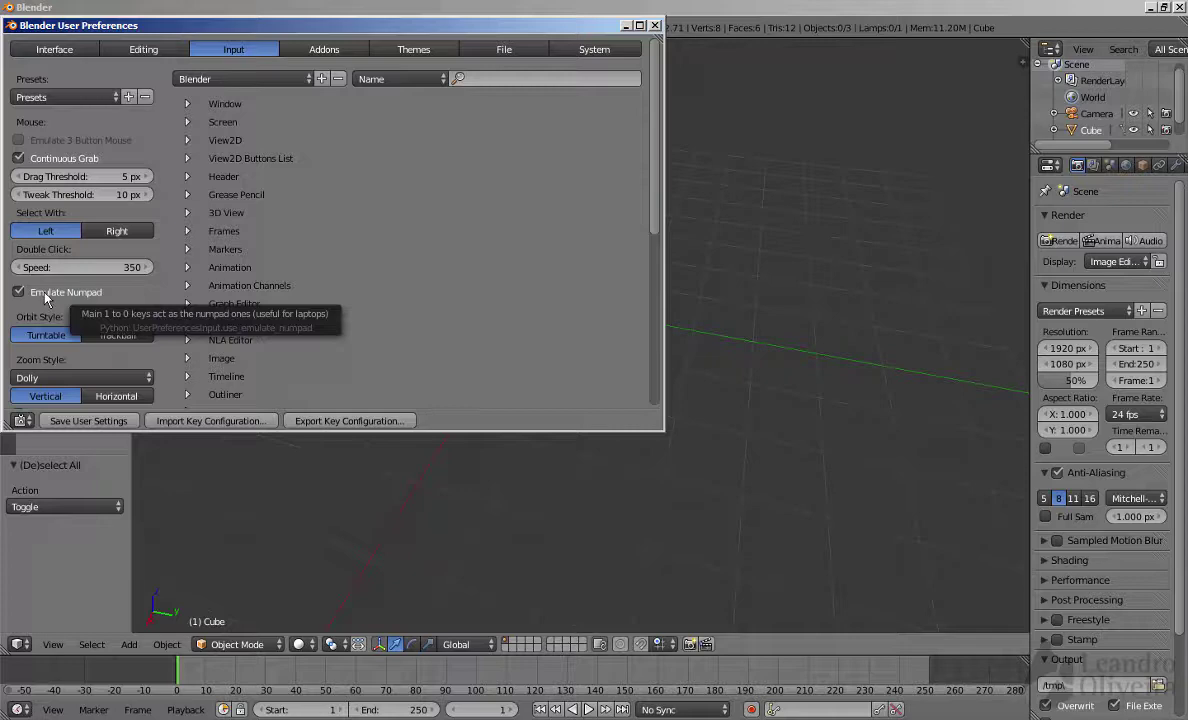
{"action": "left_click", "coordinate": [44, 295]}
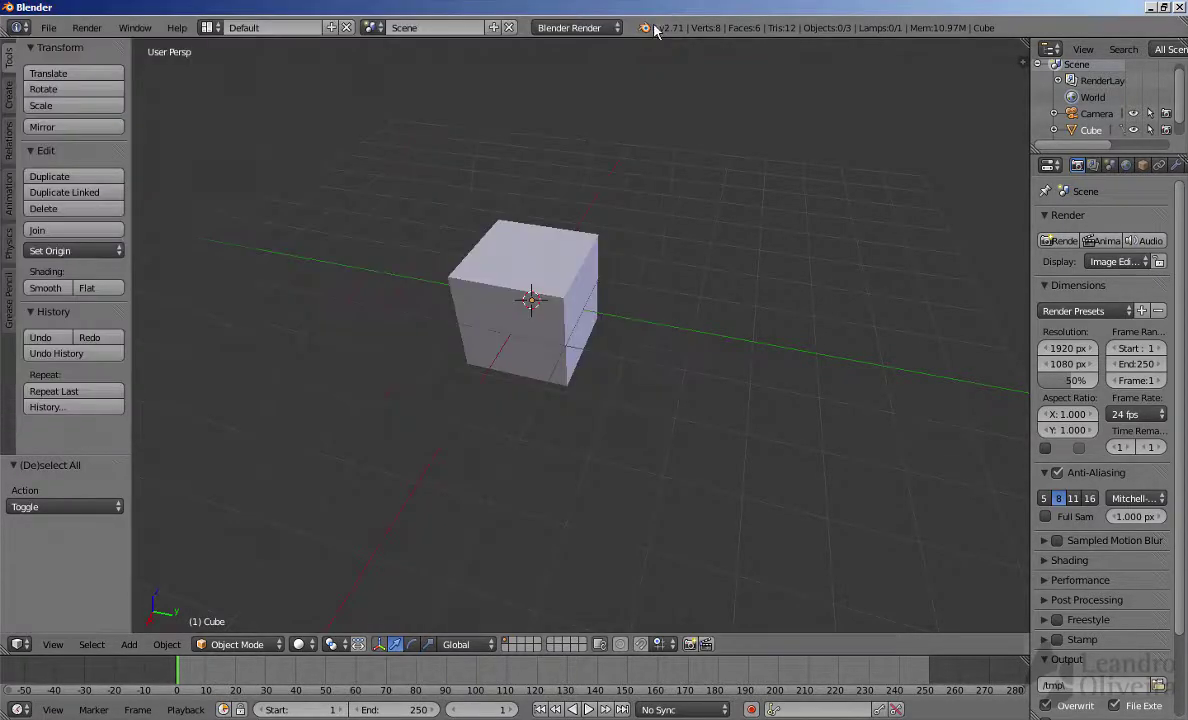
{"action": "left_click", "coordinate": [655, 25]}
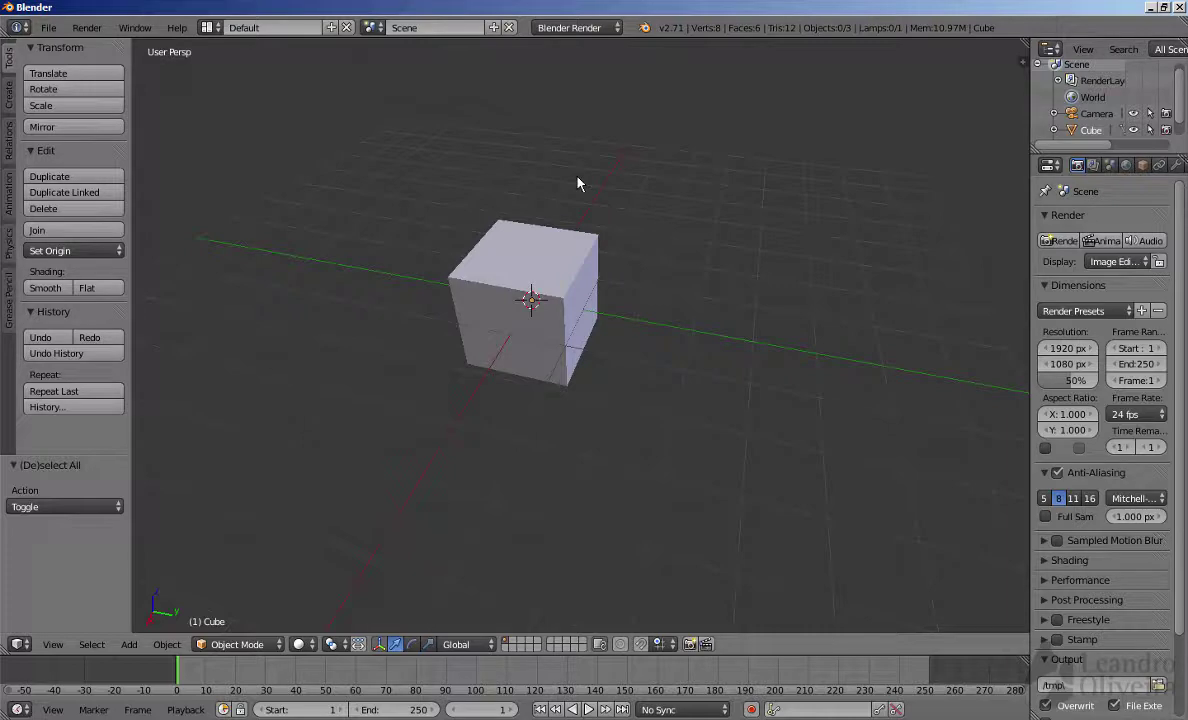
- Enable Zoom To Mouse Position in the user preferences' interface settings and close the preferences
{"action": "left_click", "coordinate": [48, 27]}
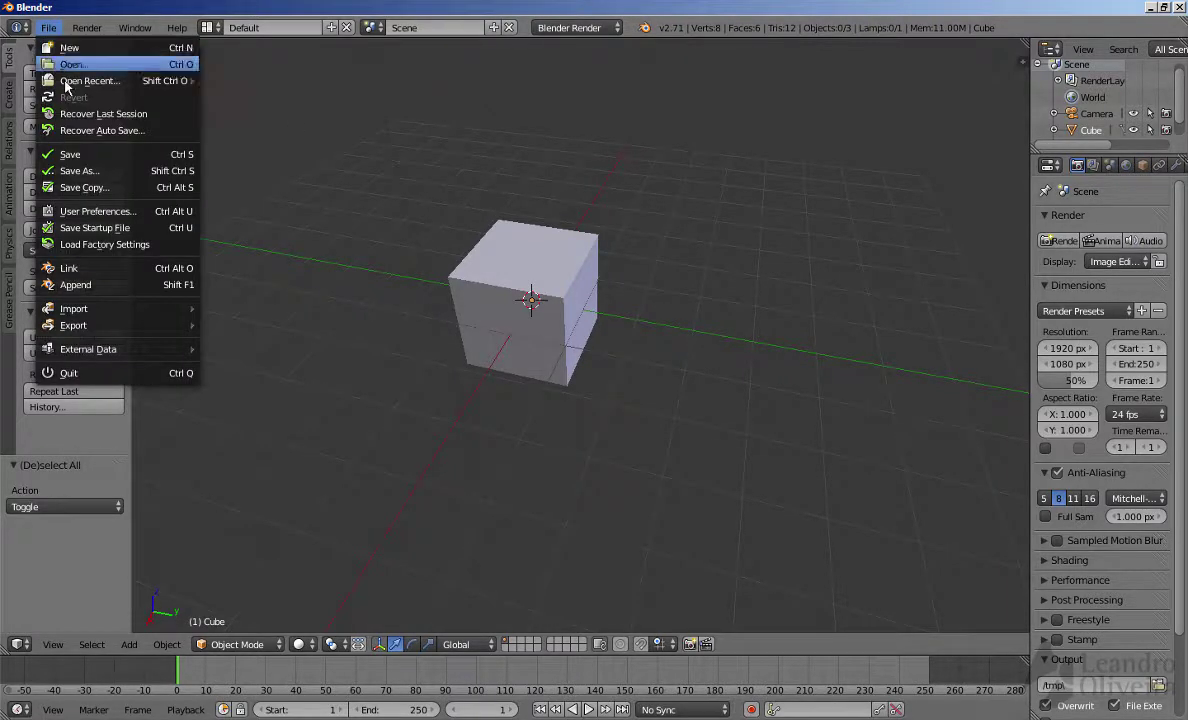
{"action": "left_click", "coordinate": [97, 212]}
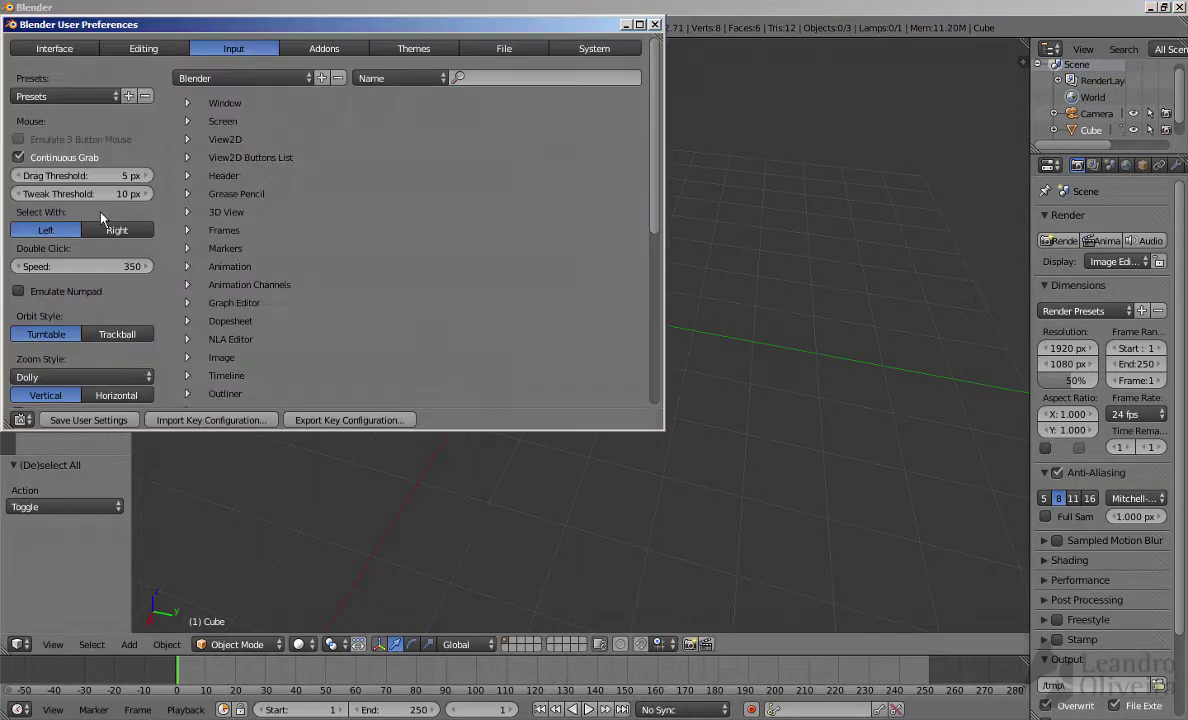
{"action": "left_click_drag", "start_coordinate": [233, 27], "coordinate": [335, 51]}
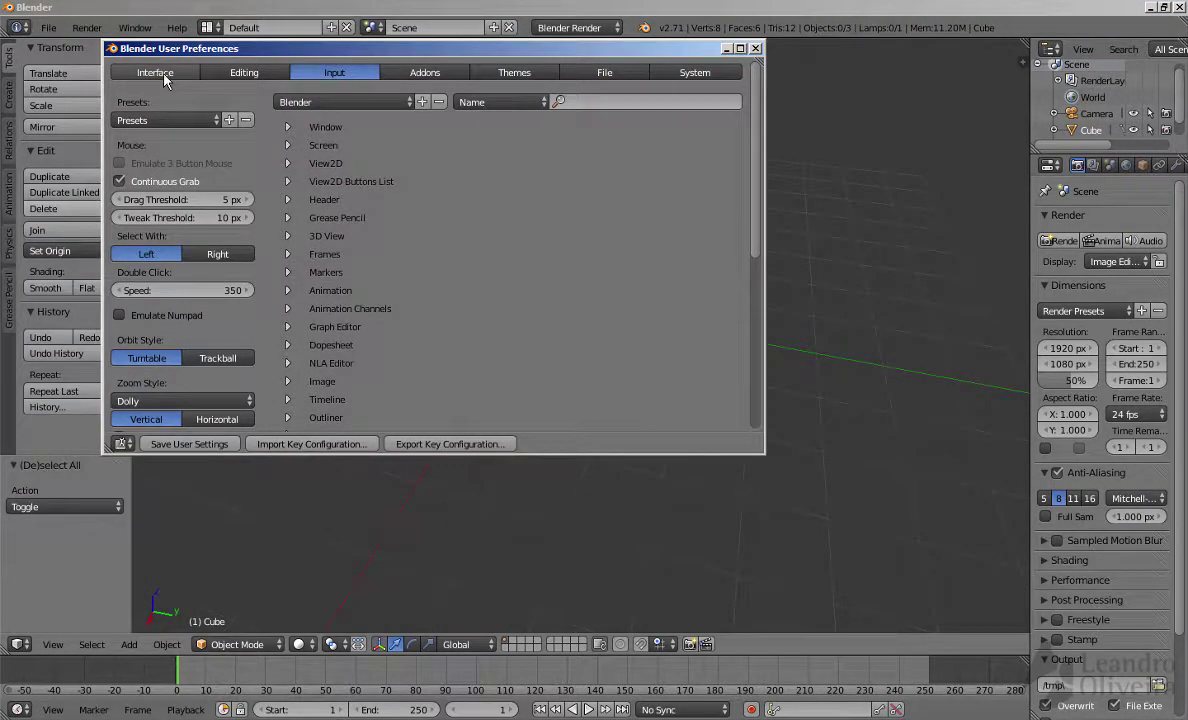
{"action": "left_click", "coordinate": [160, 74]}
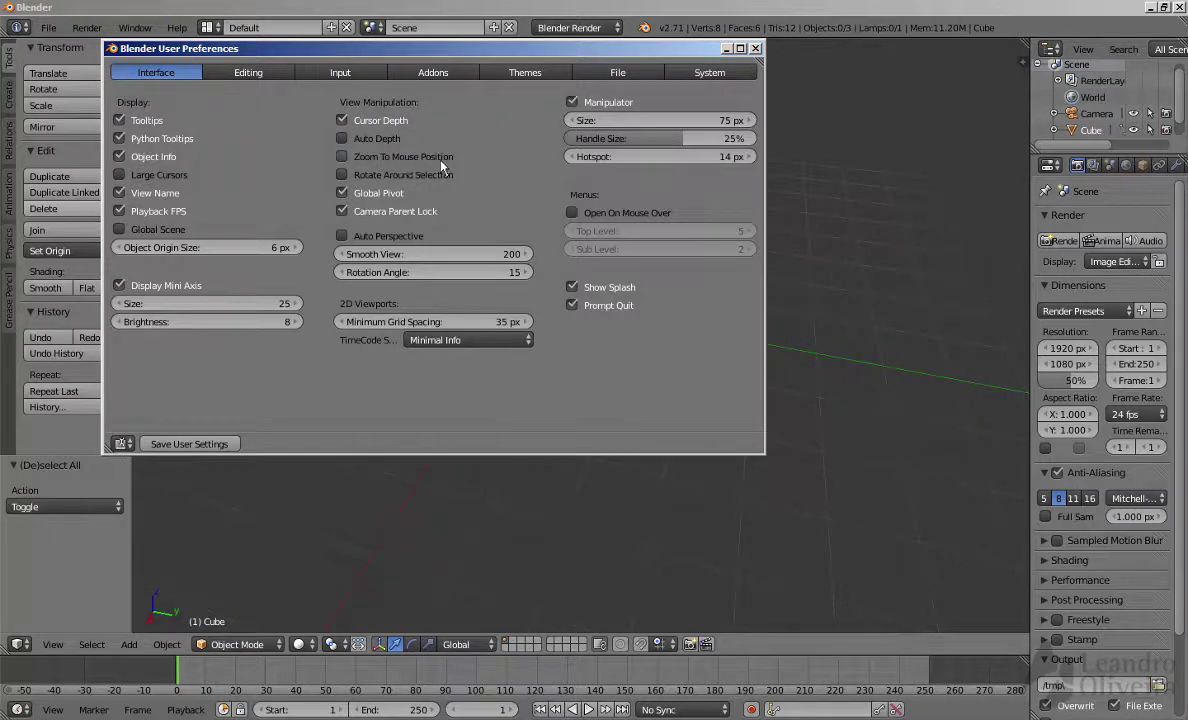
{"action": "left_click", "coordinate": [342, 157]}
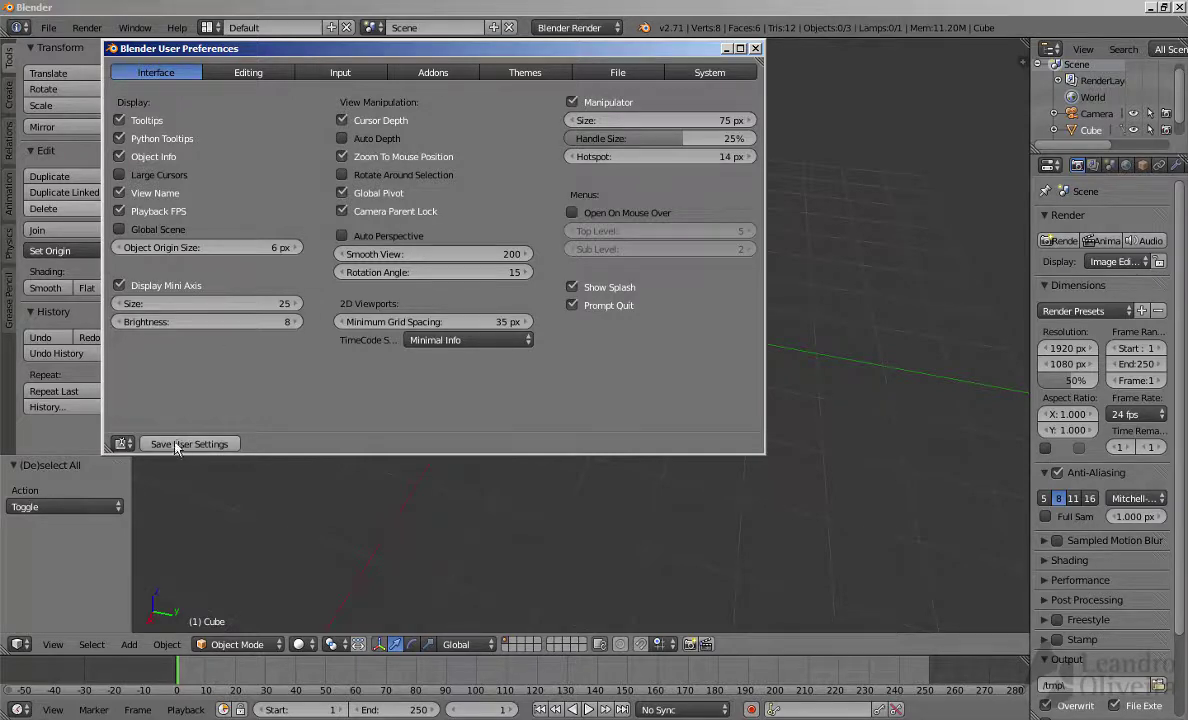
{"action": "left_click", "coordinate": [754, 49]}
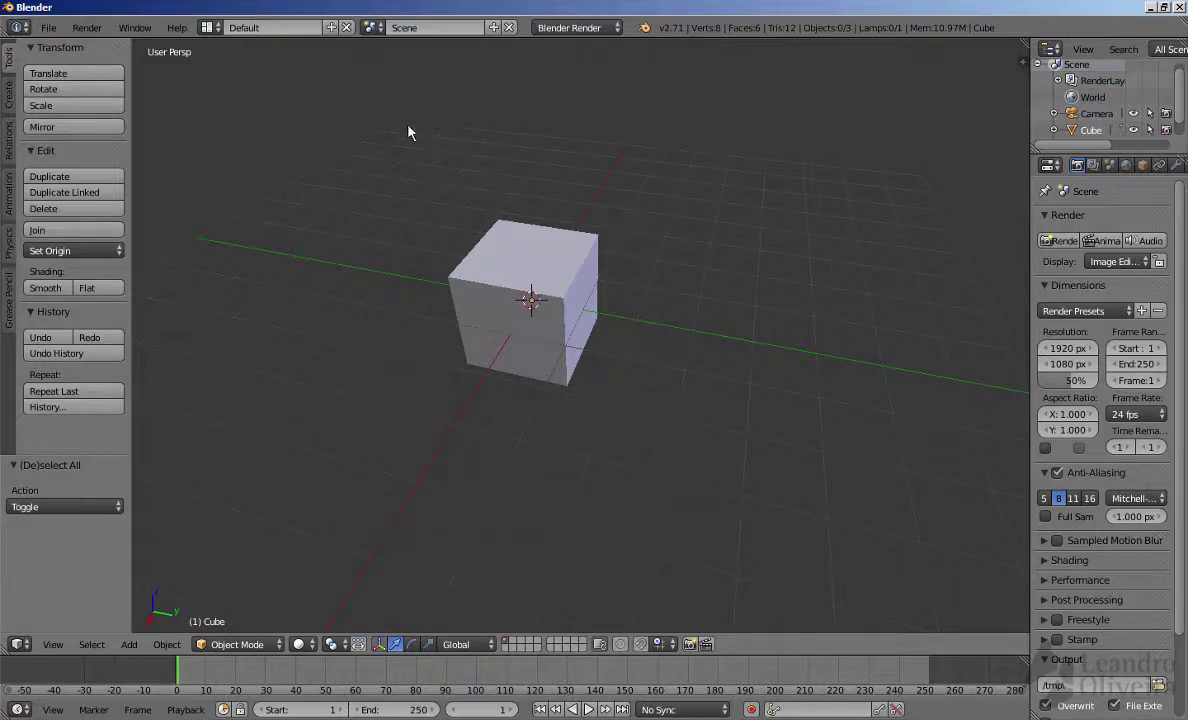
- Test zooming to the mouse position by zooming in and out repeatedly on the camera
{"action": "scroll", "coordinate": [481, 200], "scroll_direction": "down", "scroll_amount": 6}
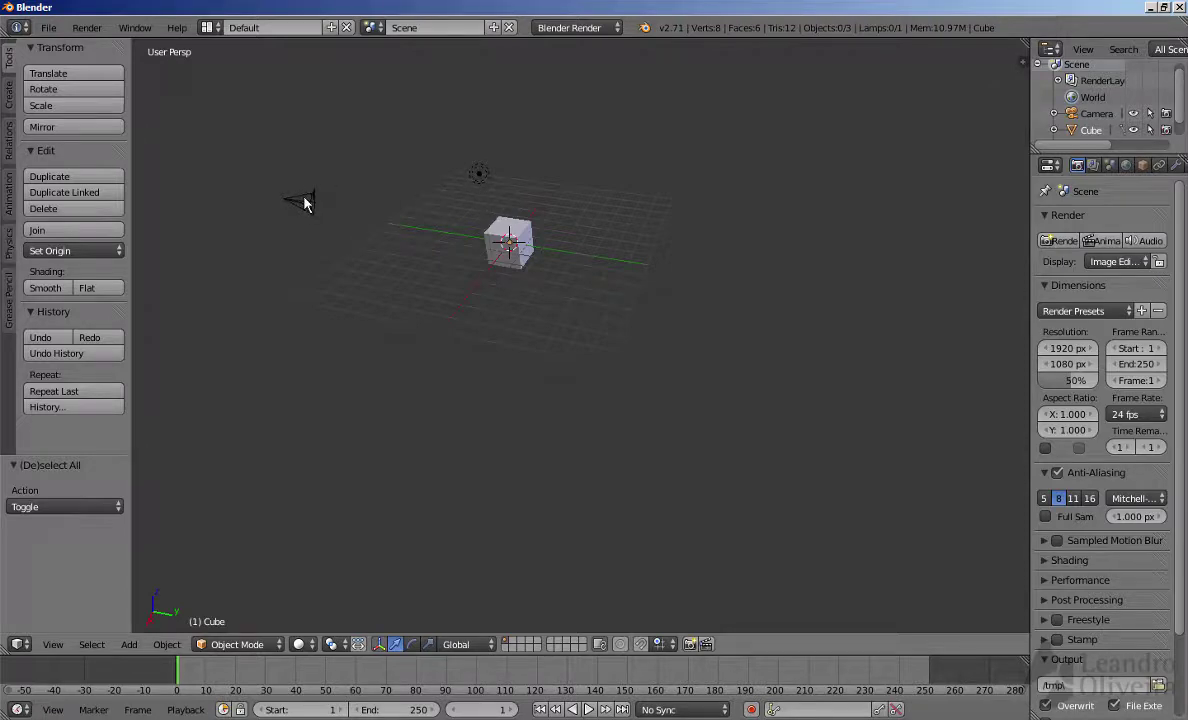
{"action": "scroll", "coordinate": [305, 205], "scroll_direction": "up", "scroll_amount": 7}
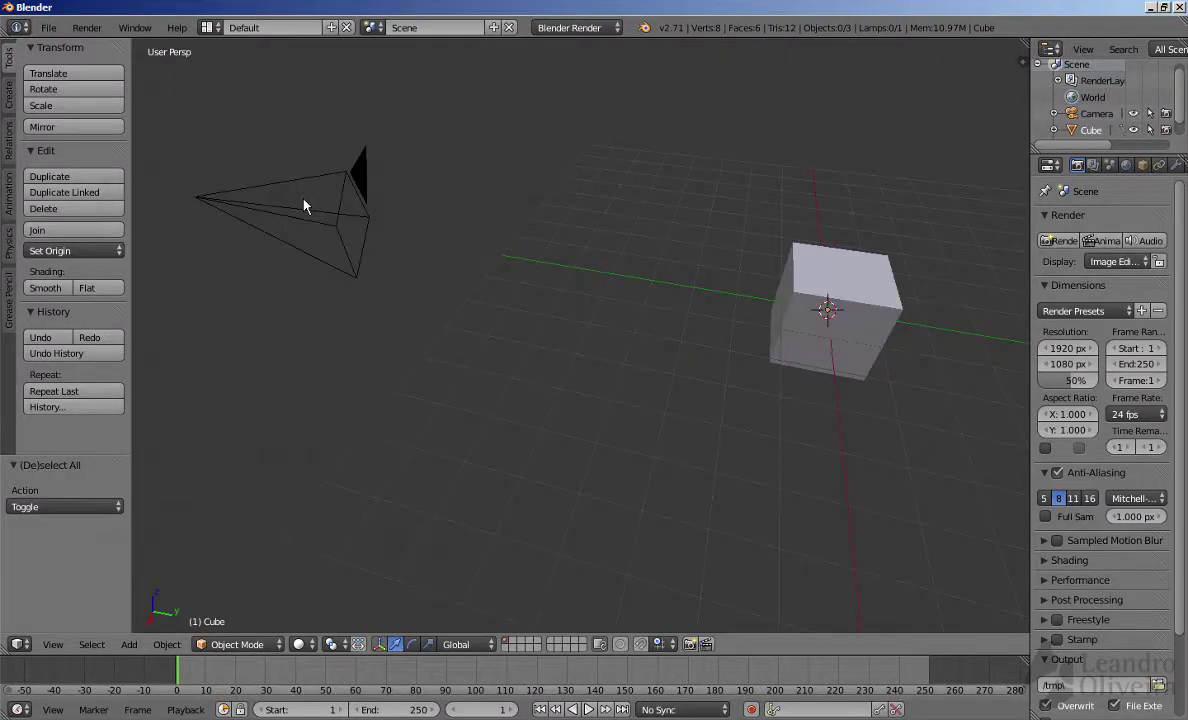
{"action": "scroll", "coordinate": [305, 205], "scroll_direction": "down", "scroll_amount": 8}
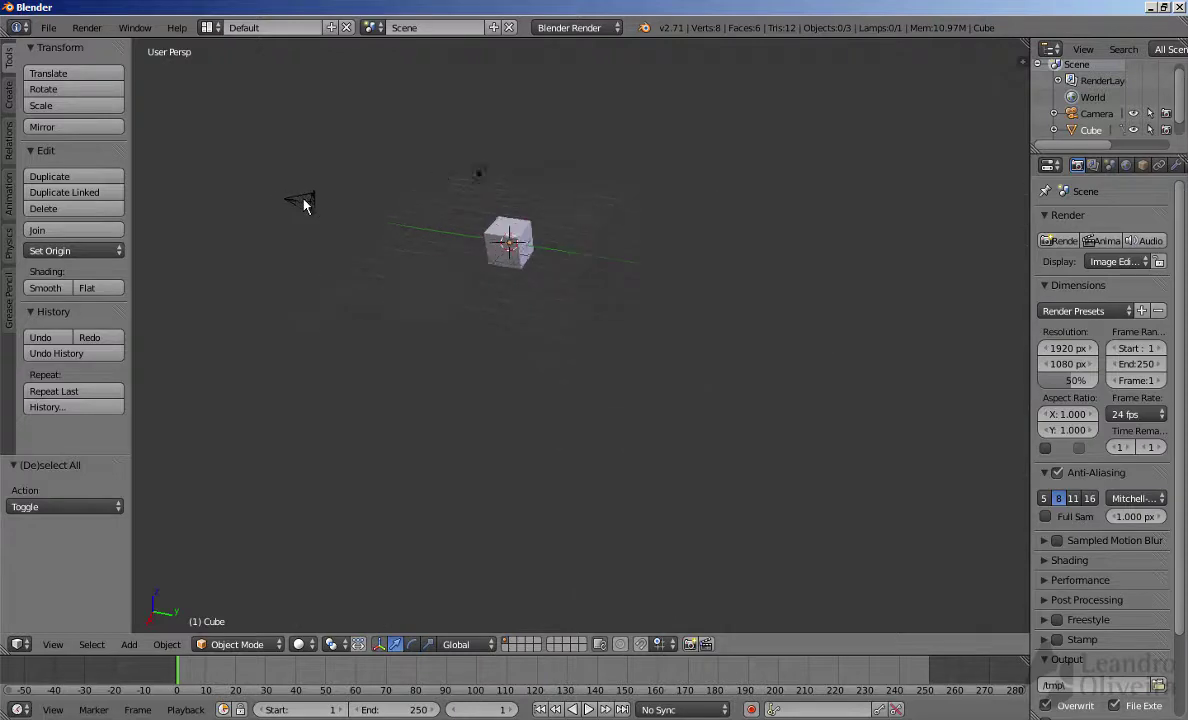
{"action": "scroll", "coordinate": [305, 205], "scroll_direction": "up", "scroll_amount": 10}
{"action": "scroll", "coordinate": [305, 205], "scroll_direction": "down", "scroll_amount": 9}
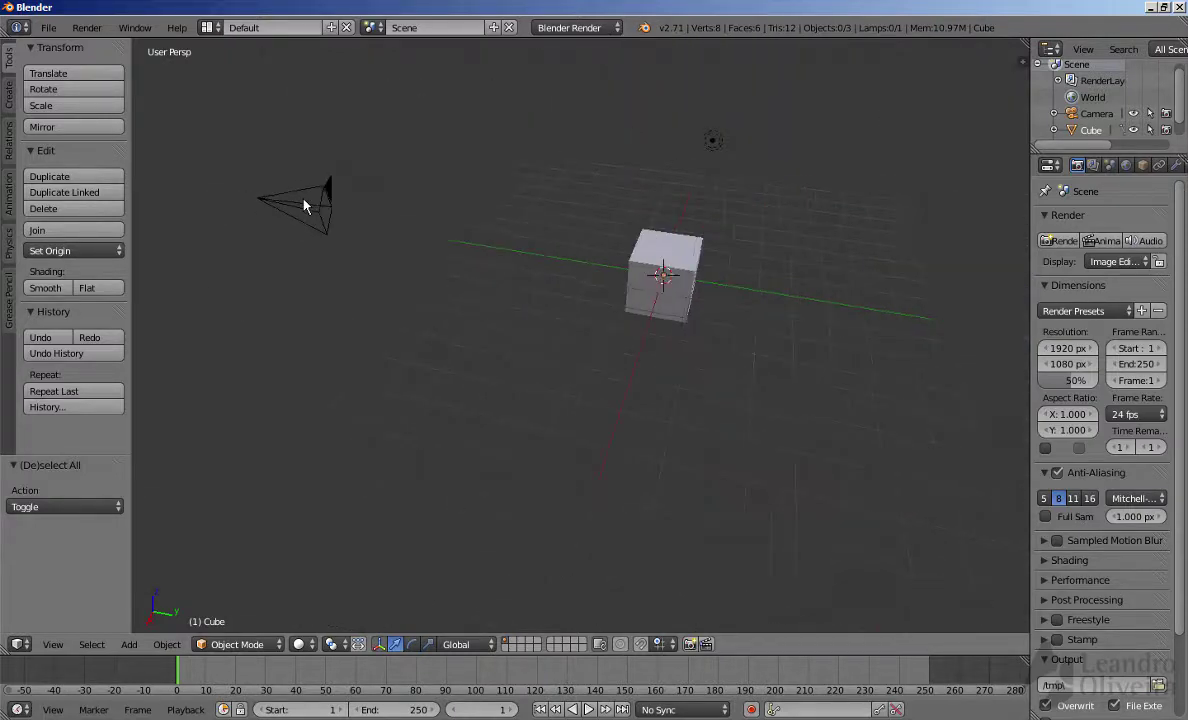
{"action": "scroll", "coordinate": [305, 205], "scroll_direction": "up", "scroll_amount": 3}
{"action": "scroll", "coordinate": [305, 205], "scroll_direction": "up", "scroll_amount": 4}
{"action": "scroll", "coordinate": [305, 205], "scroll_direction": "down", "scroll_amount": 7}
{"action": "scroll", "coordinate": [305, 205], "scroll_direction": "up", "scroll_amount": 4}
{"action": "scroll", "coordinate": [305, 205], "scroll_direction": "down", "scroll_amount": 2}
{"action": "scroll", "coordinate": [305, 205], "scroll_direction": "down", "scroll_amount": 1}
{"action": "scroll", "coordinate": [305, 205], "scroll_direction": "up", "scroll_amount": 5}
{"action": "scroll", "coordinate": [305, 205], "scroll_direction": "down", "scroll_amount": 3}
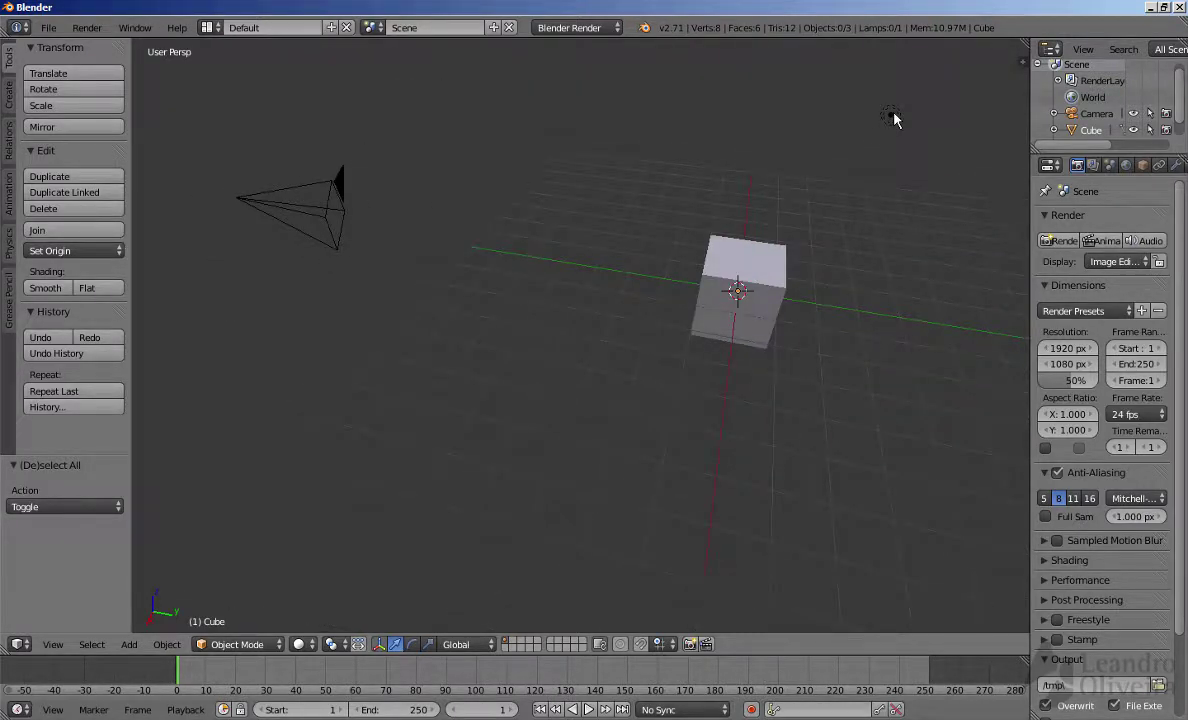
- Test zooming to the mouse position by zooming in and out repeatedly on the lamp
{"action": "scroll", "coordinate": [893, 118], "scroll_direction": "up", "scroll_amount": 4}
{"action": "scroll", "coordinate": [893, 118], "scroll_direction": "down", "scroll_amount": 6}
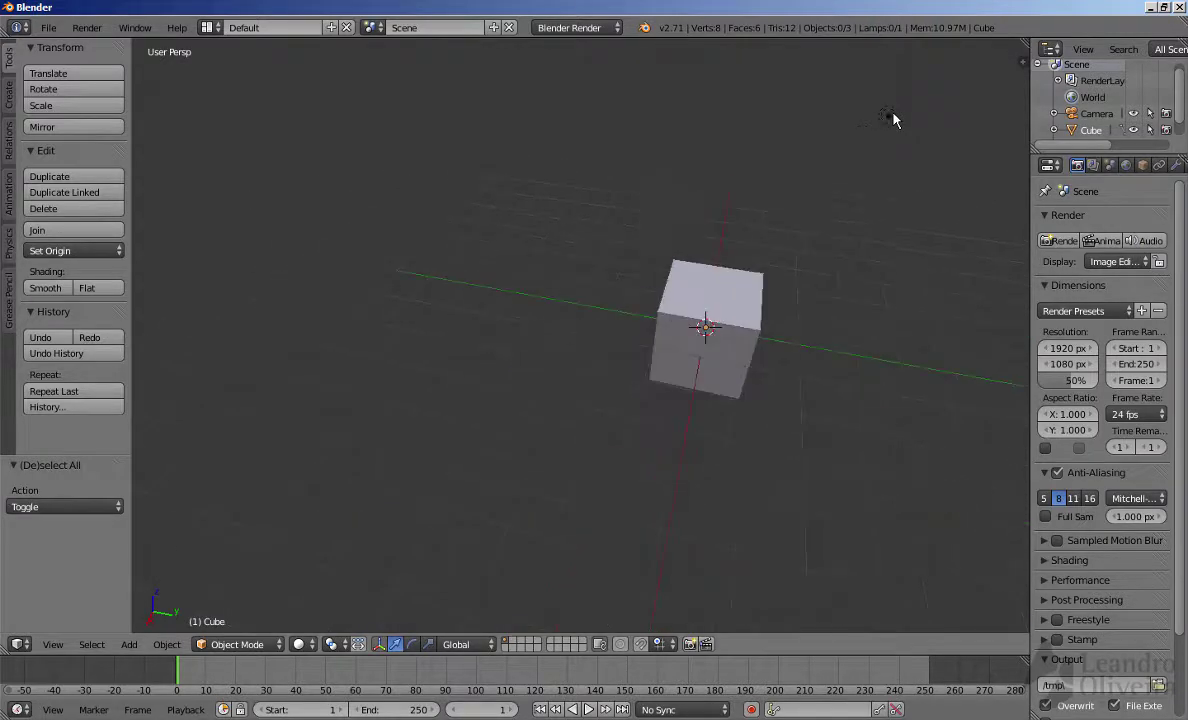
{"action": "scroll", "coordinate": [893, 118], "scroll_direction": "down", "scroll_amount": 1}
{"action": "scroll", "coordinate": [893, 118], "scroll_direction": "up", "scroll_amount": 3}
{"action": "scroll", "coordinate": [893, 118], "scroll_direction": "down", "scroll_amount": 3}
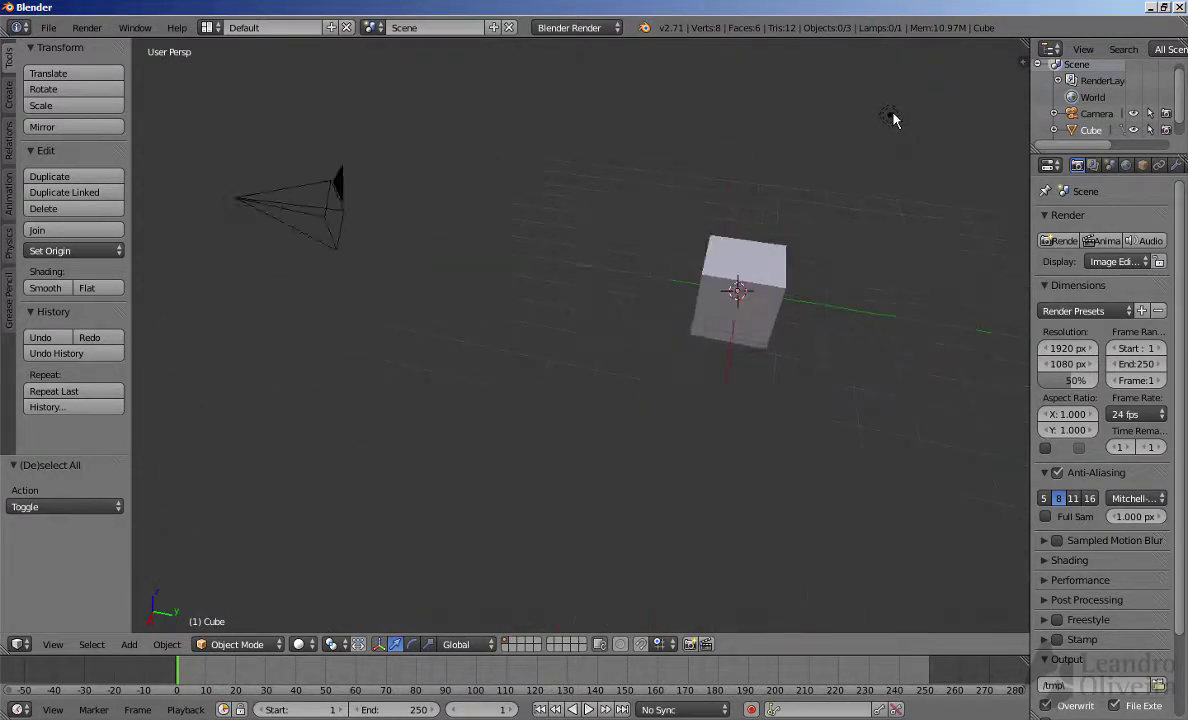
{"action": "scroll", "coordinate": [778, 257], "scroll_direction": "up", "scroll_amount": 4}
{"action": "scroll", "coordinate": [775, 257], "scroll_direction": "down", "scroll_amount": 4}
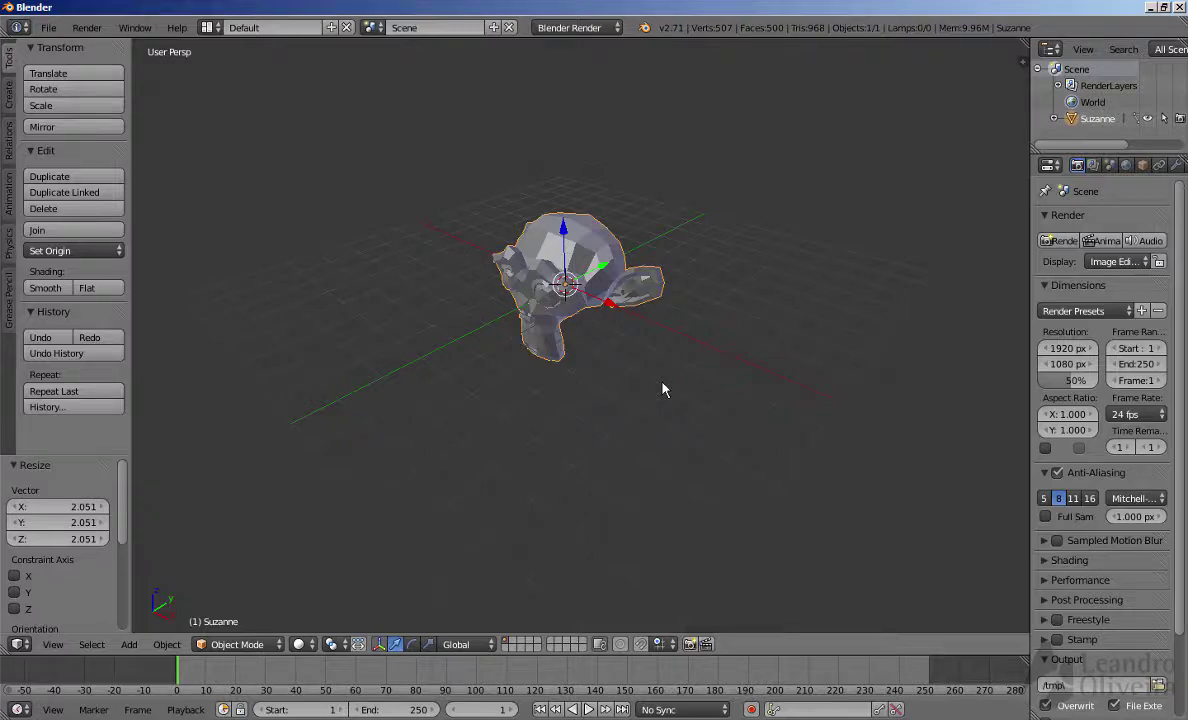
- View the Suzanne monkey head from the top, front and right sides, and return to an angled perspective view
{"action": "key", "text": "KP_7"}
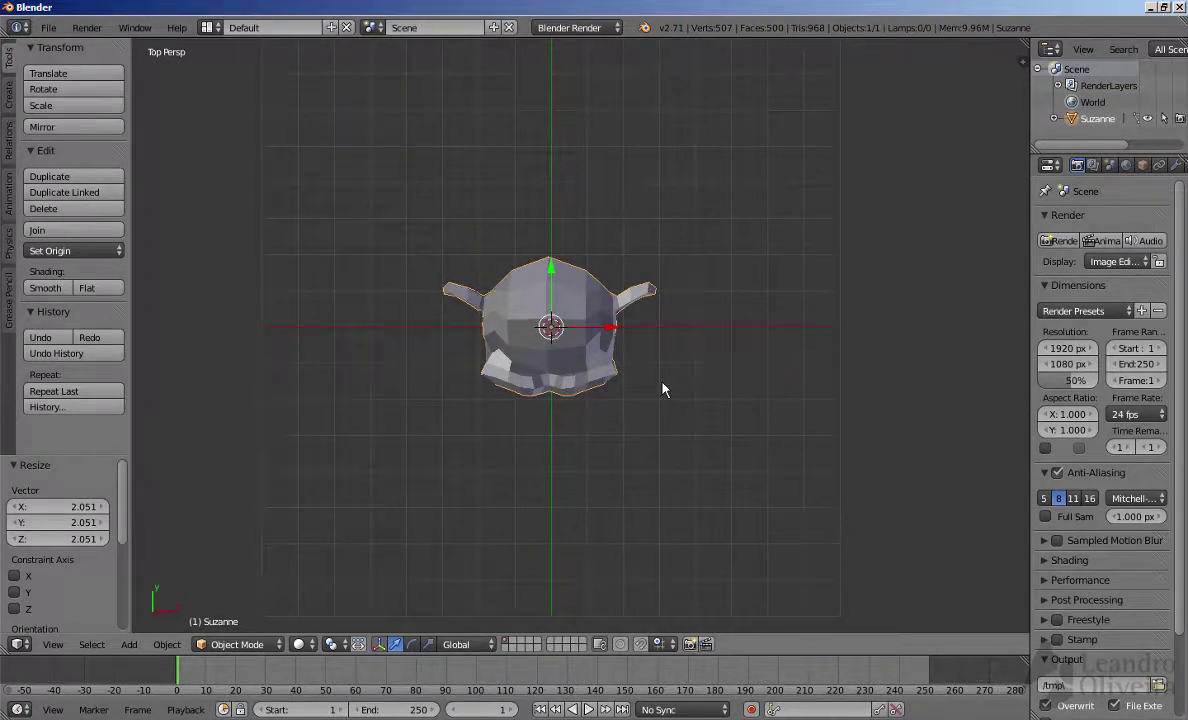
{"action": "key", "text": "KP_1"}
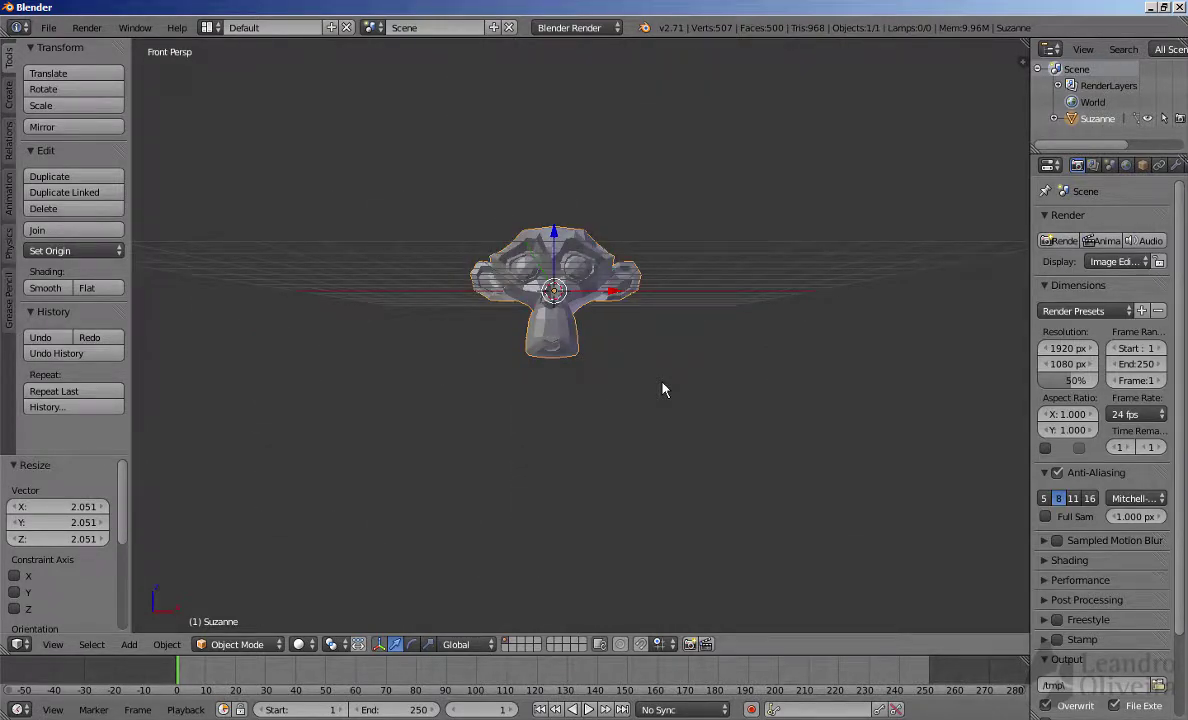
{"action": "key", "text": "KP_3"}
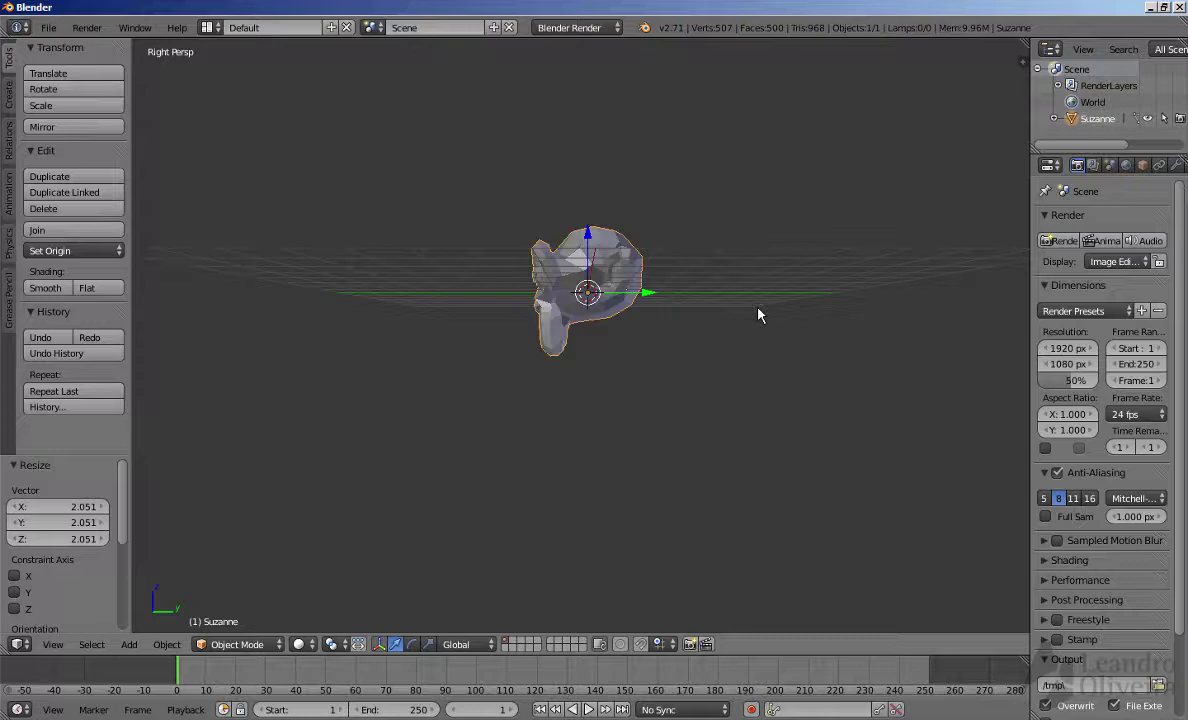
{"action": "key", "text": "KP_1"}
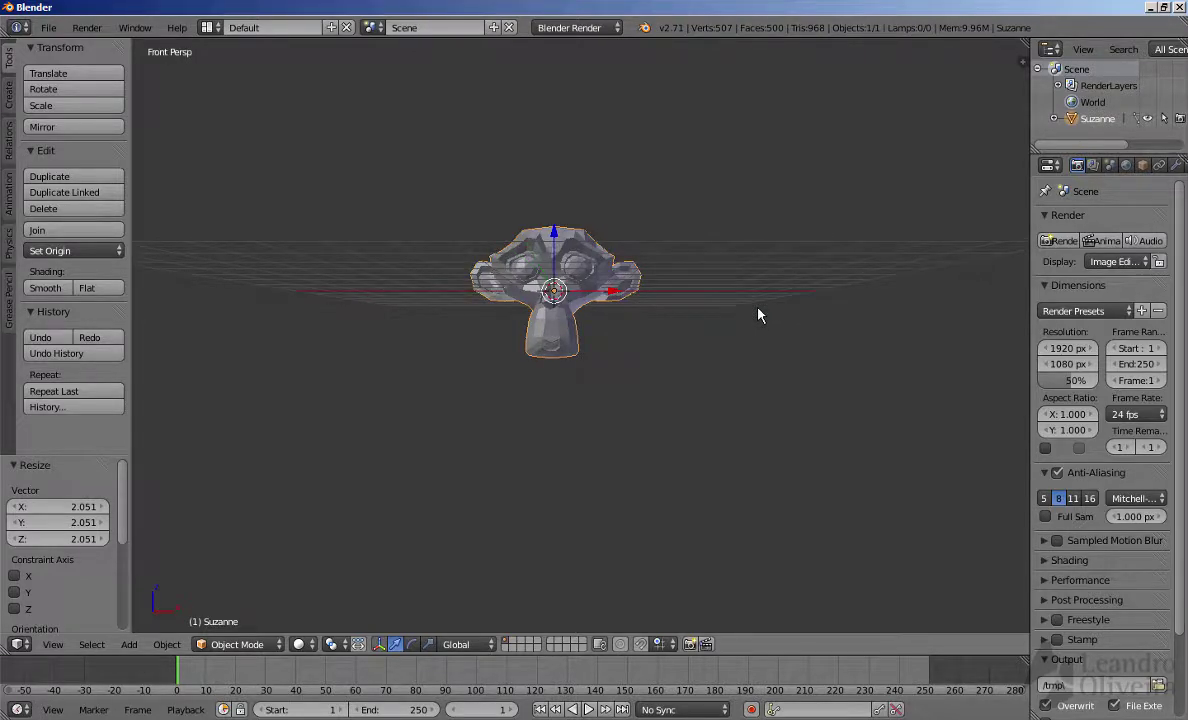
{"action": "key", "text": "KP_7"}
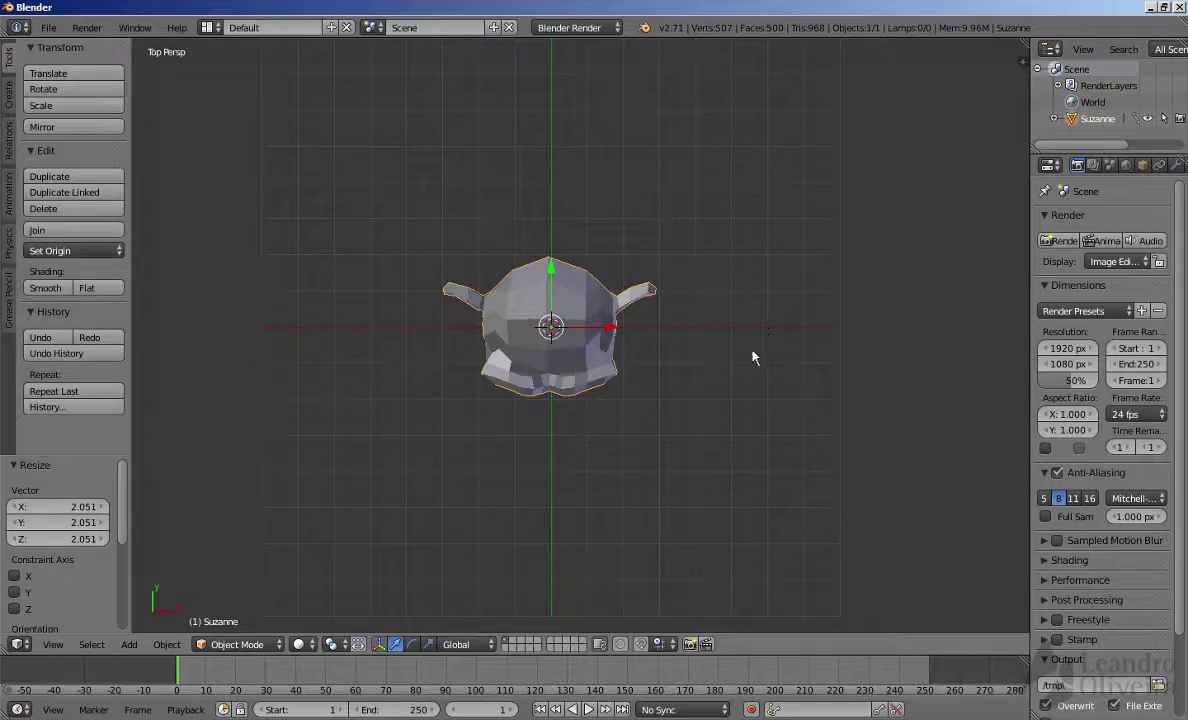
{"action": "middle_click_drag", "start_coordinate": [694, 402], "coordinate": [641, 274]}
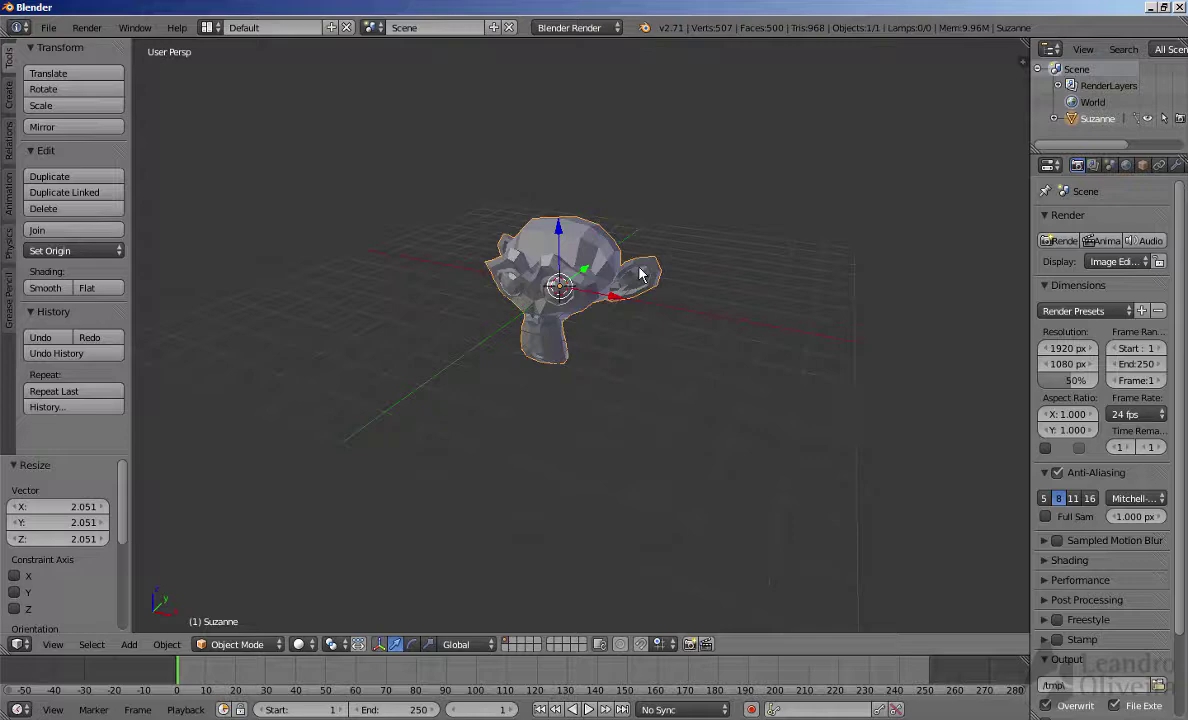
- View the Suzanne head from the top and right in perspective, returning to an angled view
{"action": "key", "text": "KP_7"}
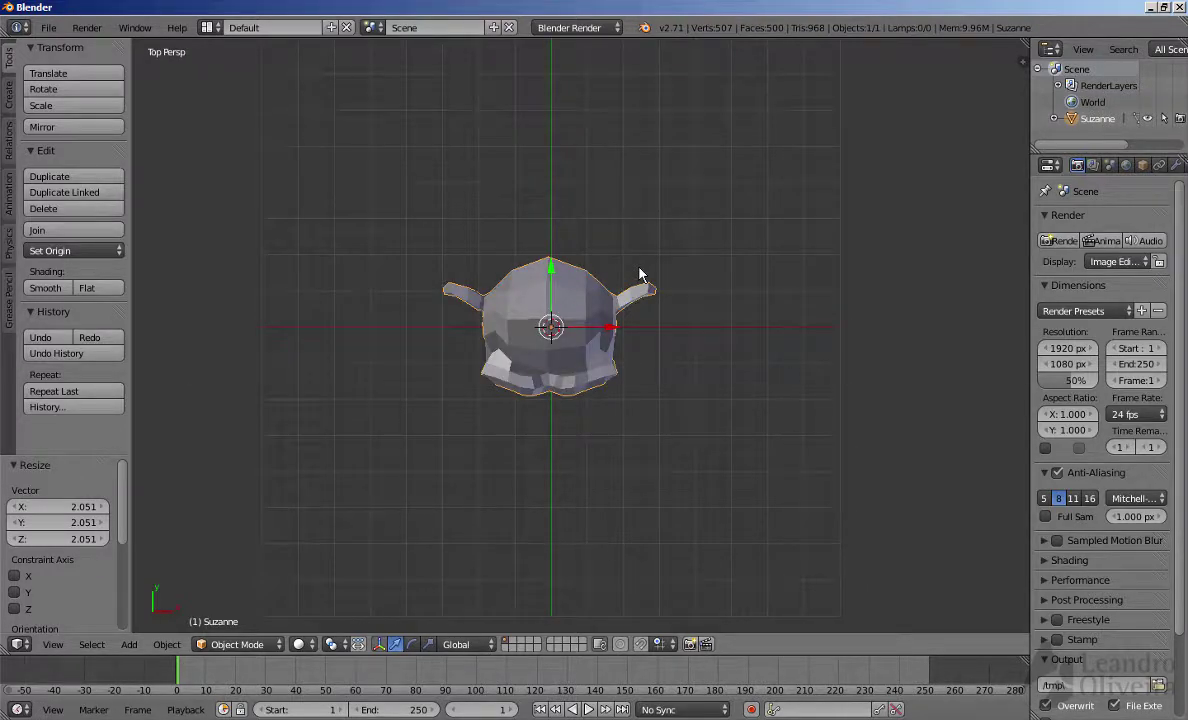
{"action": "middle_click_drag", "start_coordinate": [640, 274], "coordinate": [546, 164]}
{"action": "key", "text": "KP_3"}
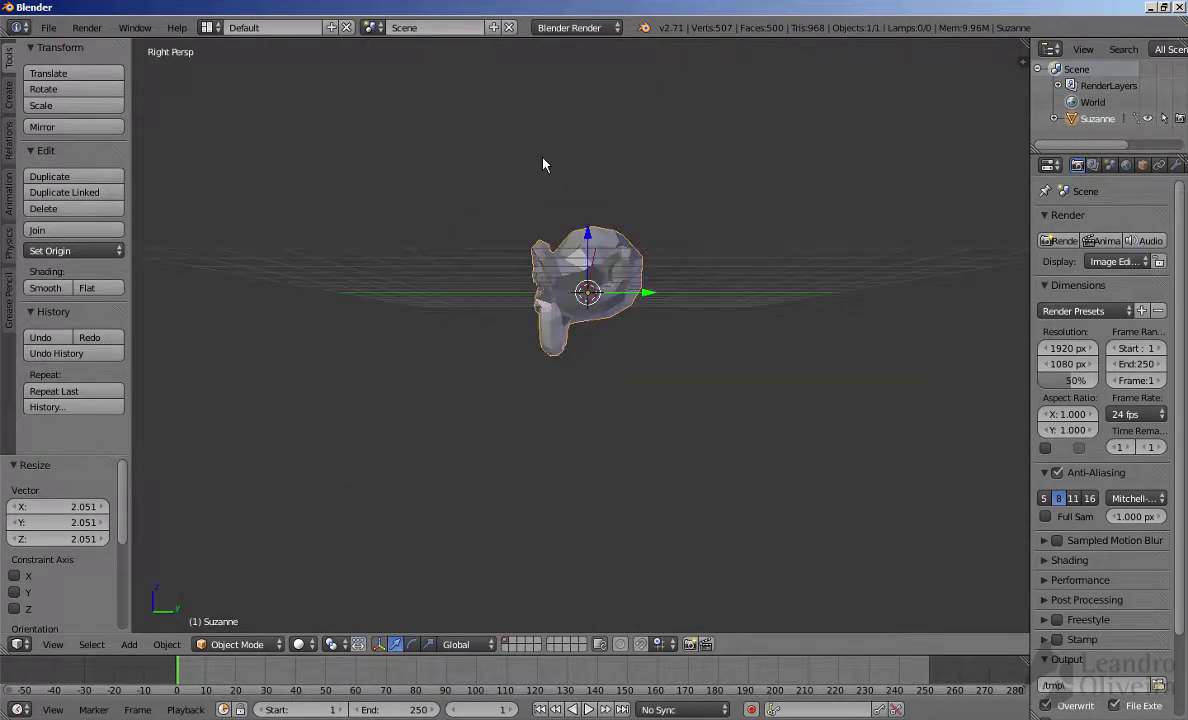
{"action": "middle_click_drag", "start_coordinate": [581, 217], "coordinate": [640, 218]}
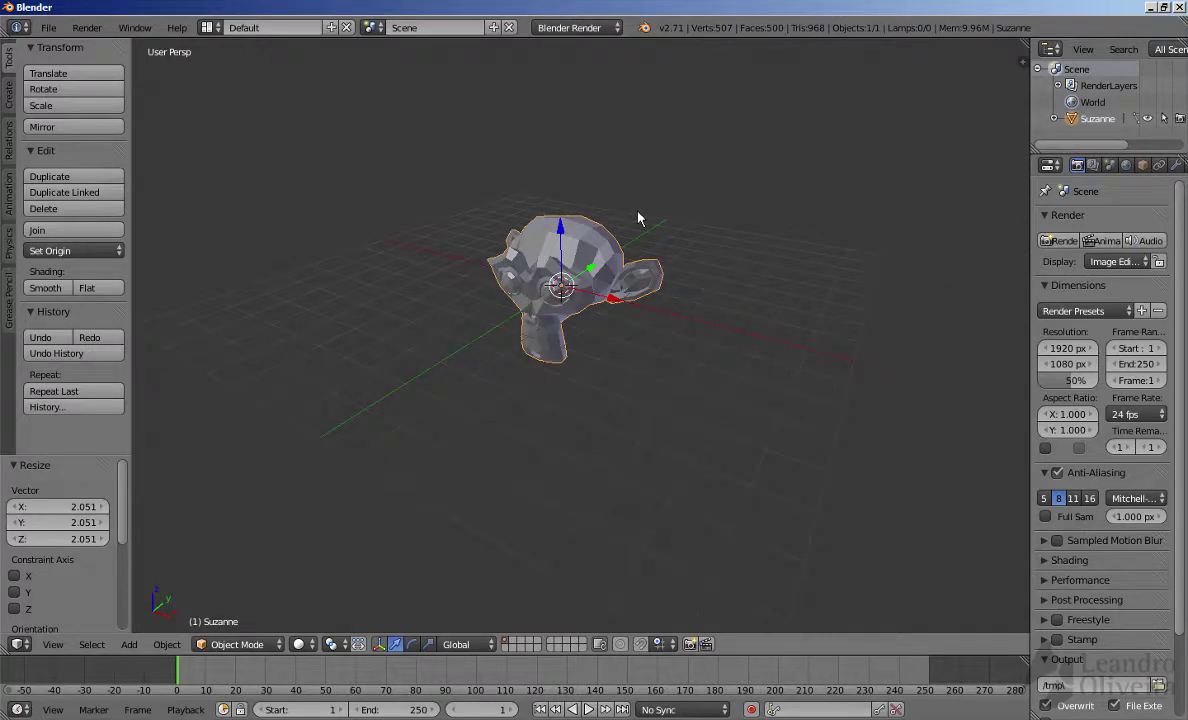
- Switch the front view to orthographic, view the monkey head from the right and top, and orbit to an angled view
{"action": "key", "text": "KP_1"}
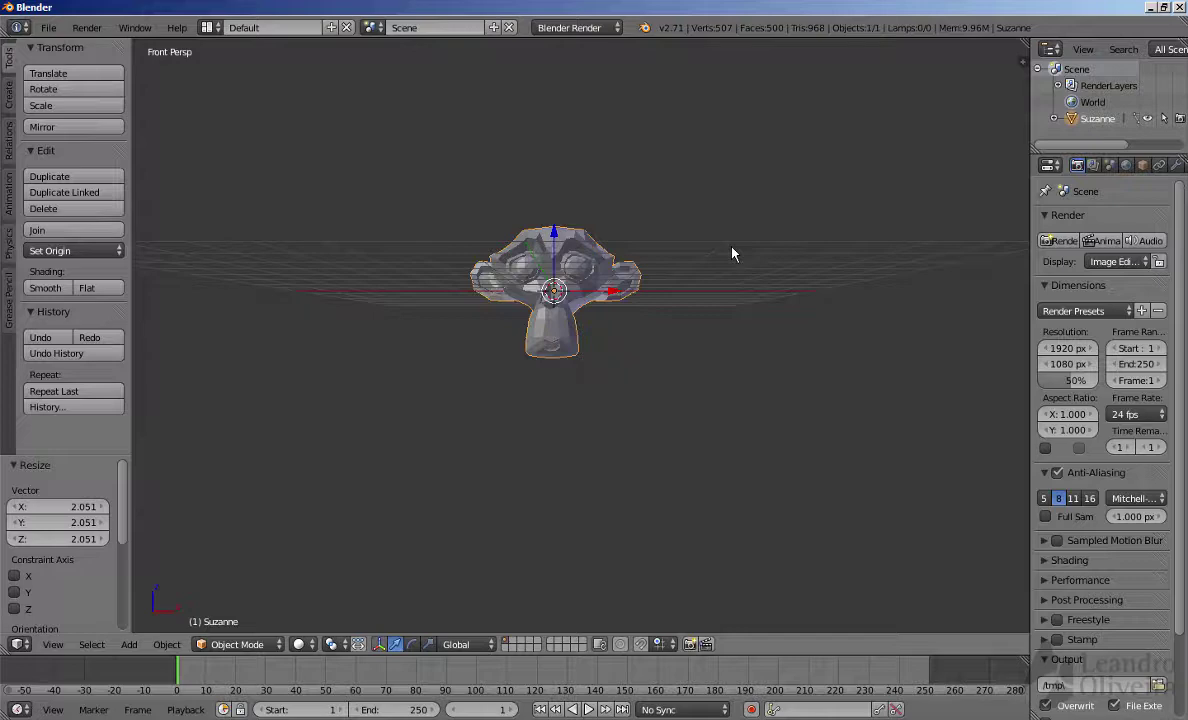
{"action": "key", "text": "KP_5"}
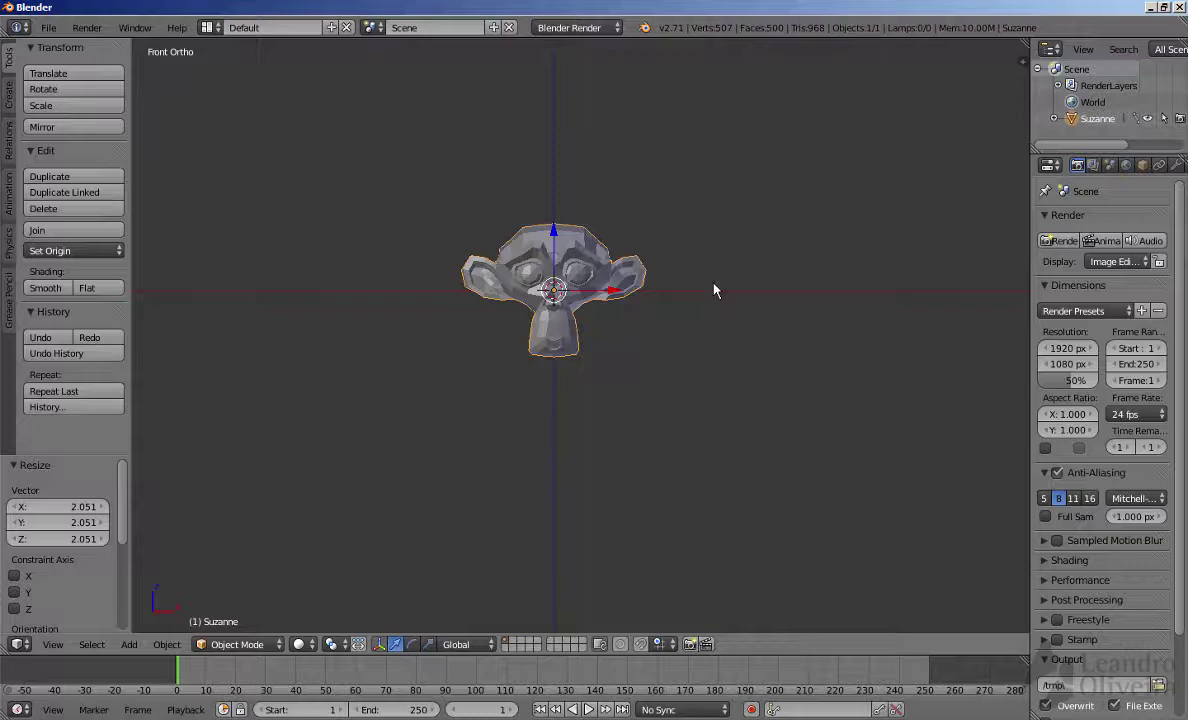
{"action": "key", "text": "KP_3"}
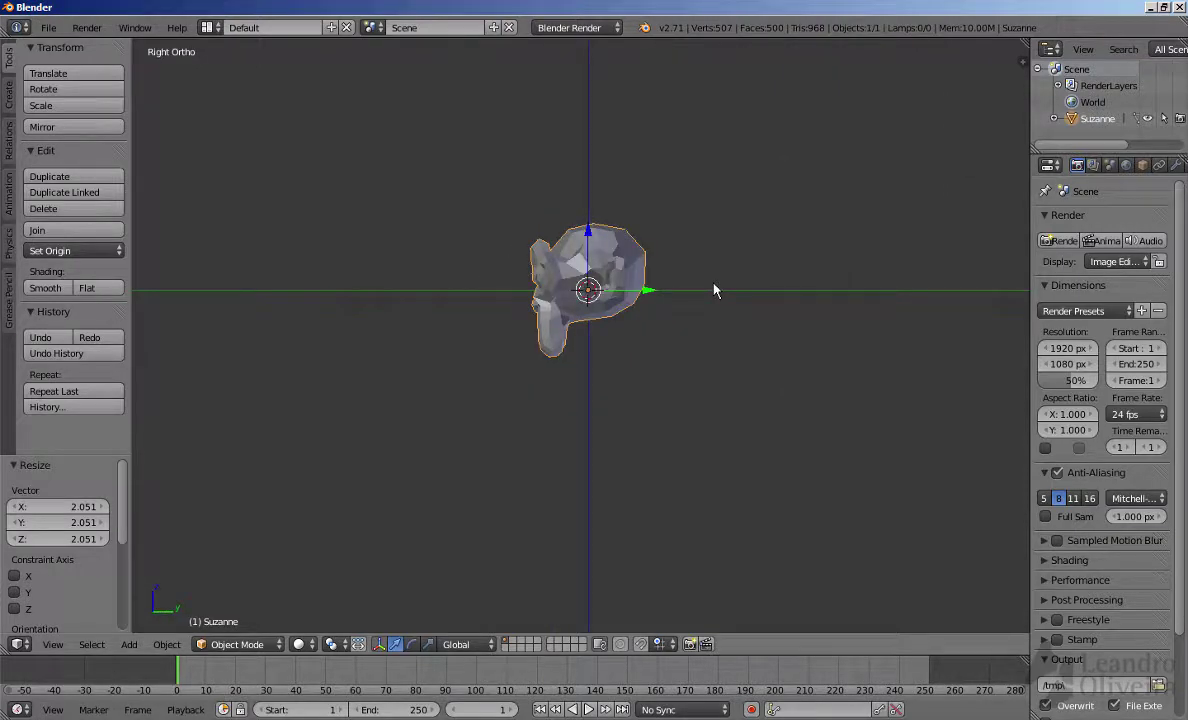
{"action": "key", "text": "KP_7"}
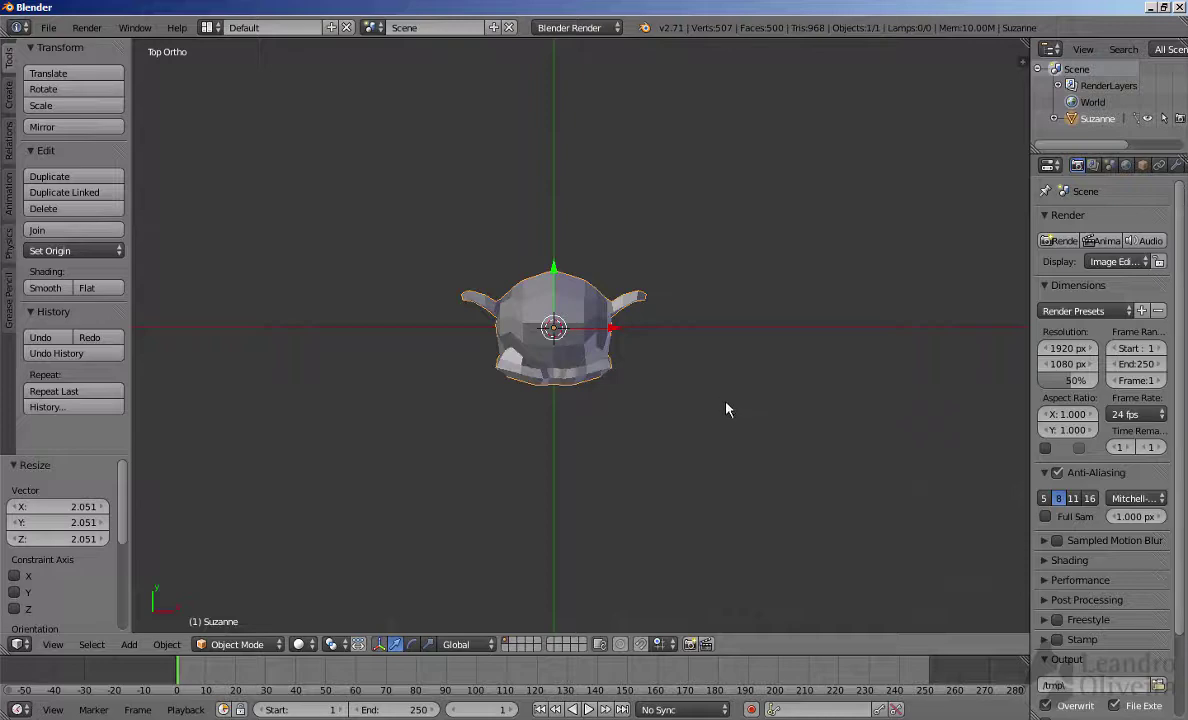
{"action": "middle_click_drag", "start_coordinate": [727, 409], "coordinate": [663, 270]}
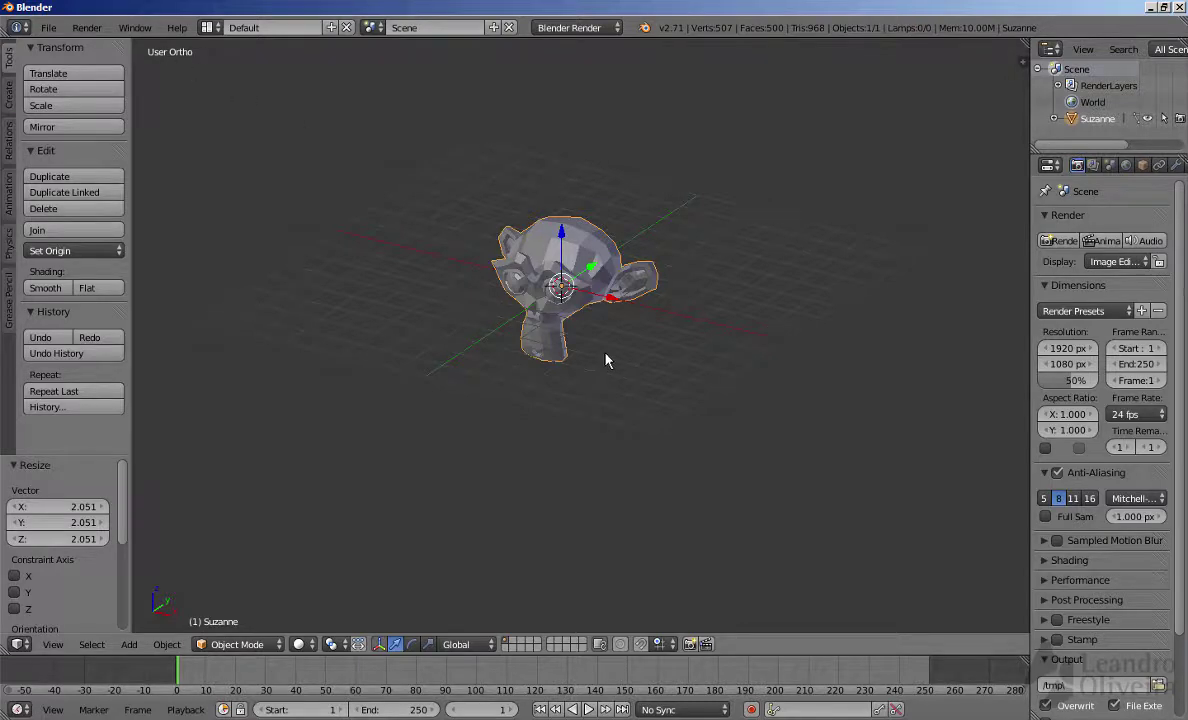
- Toggle repeatedly between perspective and orthographic projection to compare the monkey head from an angled view
{"action": "mouse_move", "coordinate": [605, 360]}
{"action": "middle_mouse_down"}
{"action": "mouse_move", "coordinate": [573, 352]}
{"action": "mouse_move", "coordinate": [578, 386]}
{"action": "mouse_move", "coordinate": [554, 402]}
{"action": "mouse_move", "coordinate": [428, 323]}
{"action": "mouse_move", "coordinate": [501, 299]}
{"action": "mouse_move", "coordinate": [545, 330]}
{"action": "mouse_move", "coordinate": [578, 392]}
{"action": "mouse_move", "coordinate": [639, 405]}
{"action": "mouse_move", "coordinate": [589, 371]}
{"action": "middle_mouse_up"}
{"action": "key", "text": "KP_5"}
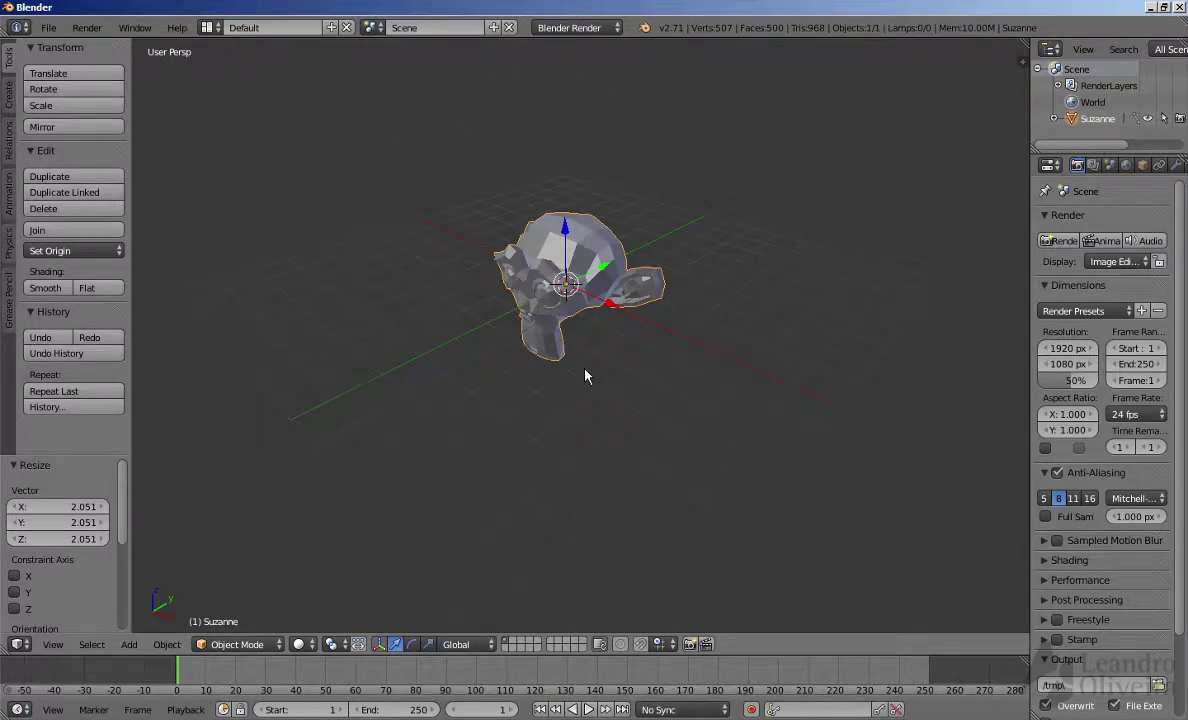
{"action": "key", "text": "KP_5"}
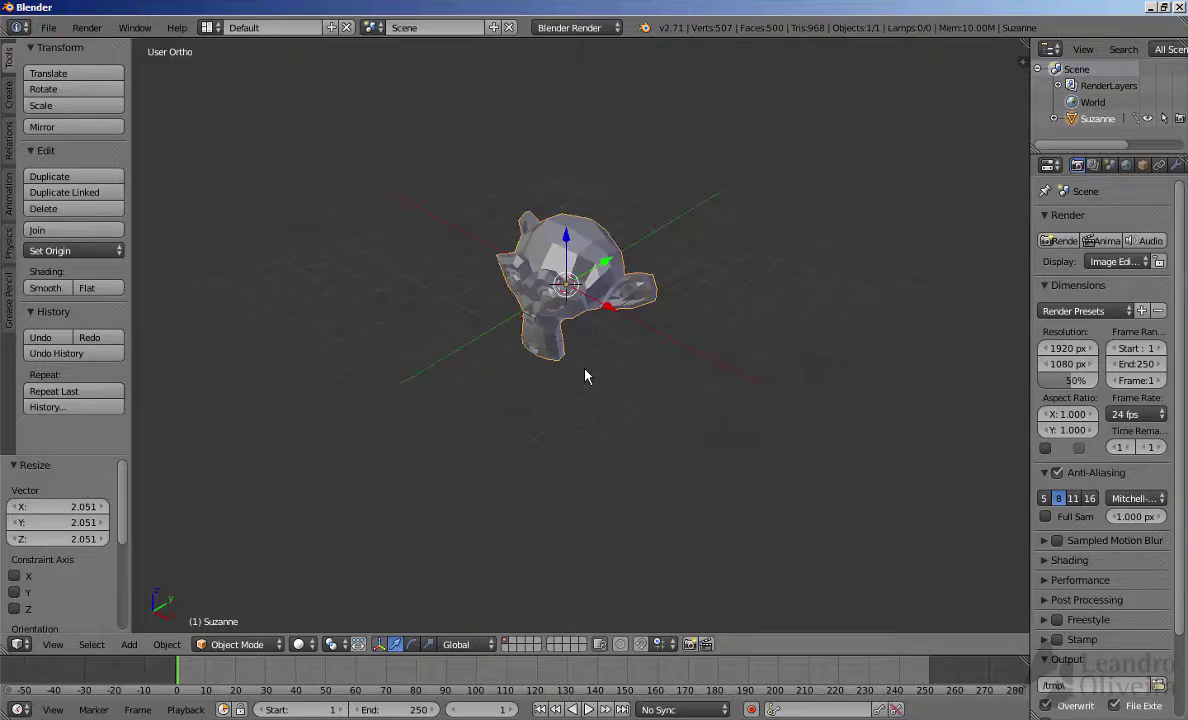
{"action": "key", "text": "KP_5"}
{"action": "key", "text": "KP_5"}
{"action": "key", "text": "KP_5"}
{"action": "key", "text": "KP_5"}
- View the monkey head in orthographic projection from the front, back, right, left, top and bottom
{"action": "key", "text": "KP_1"}
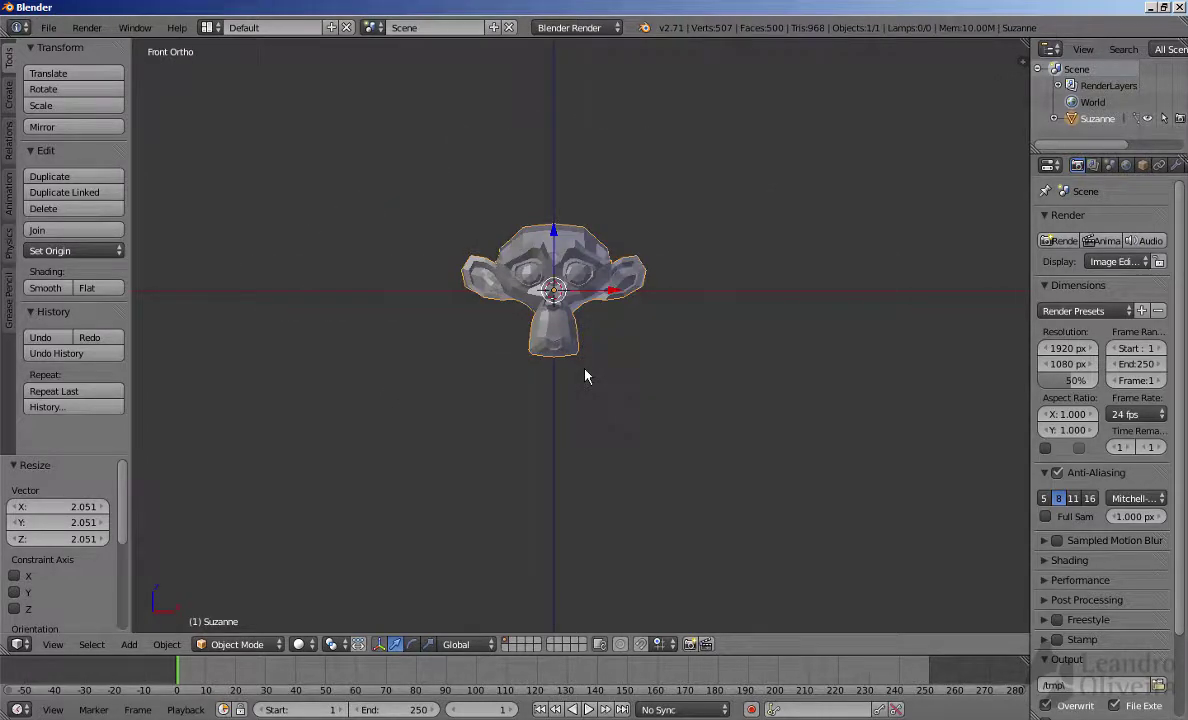
{"action": "key", "text": "KP_4"}
{"action": "key", "text": "KP_1"}
{"action": "key", "text": "ctrl+KP_1"}
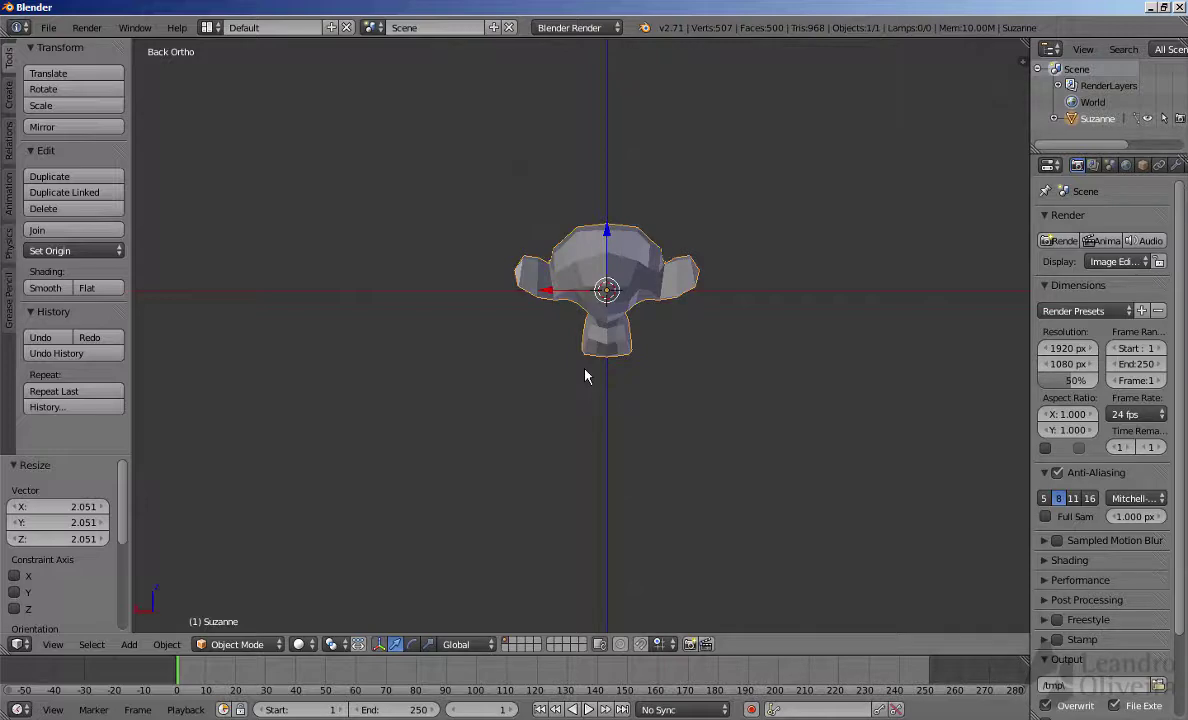
{"action": "key", "text": "KP_3"}
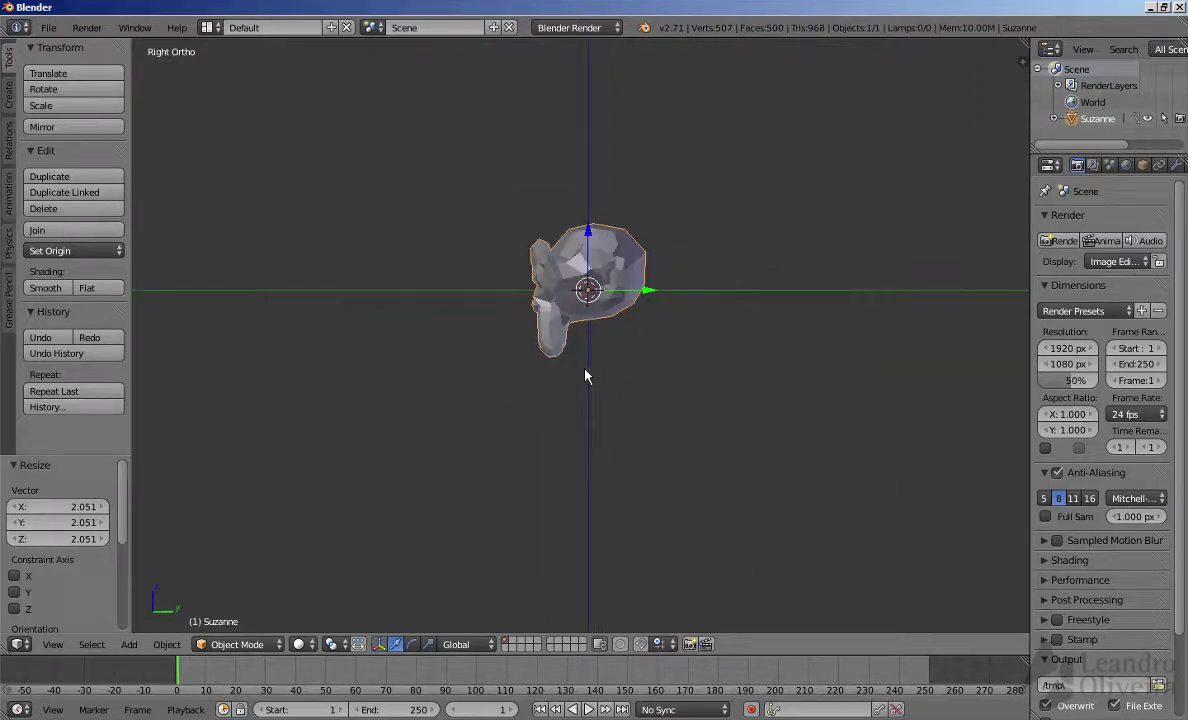
{"action": "key", "text": "ctrl+KP_3"}
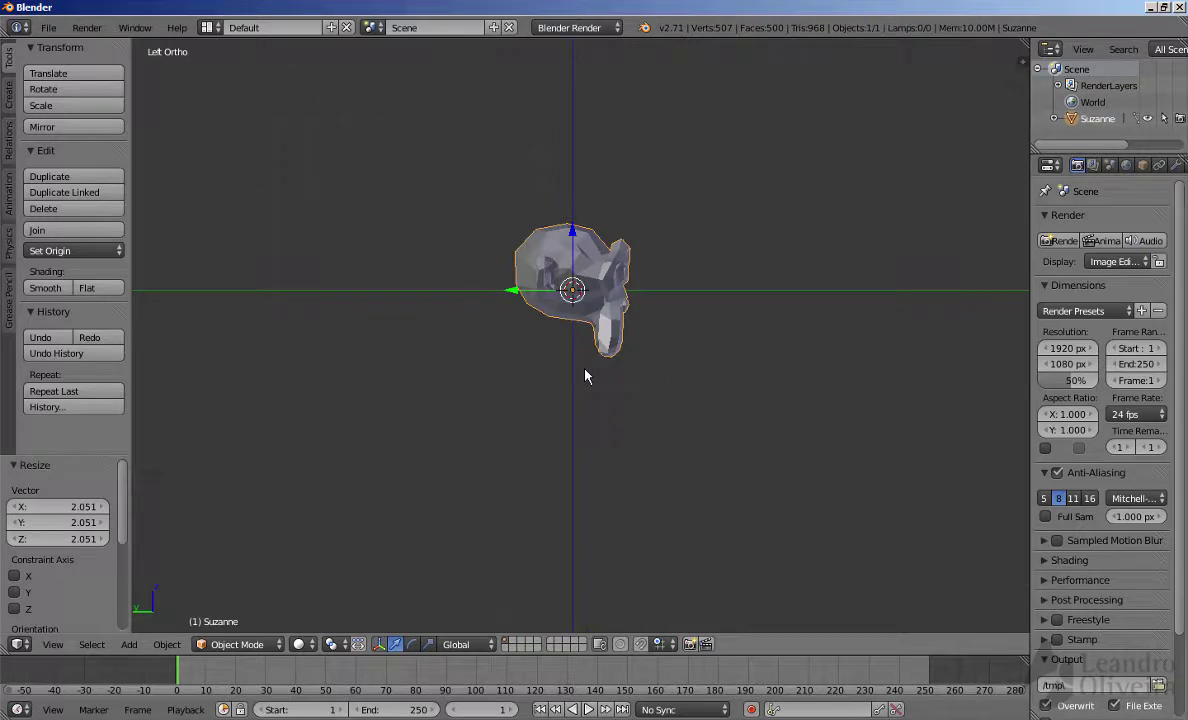
{"action": "key", "text": "KP_7"}
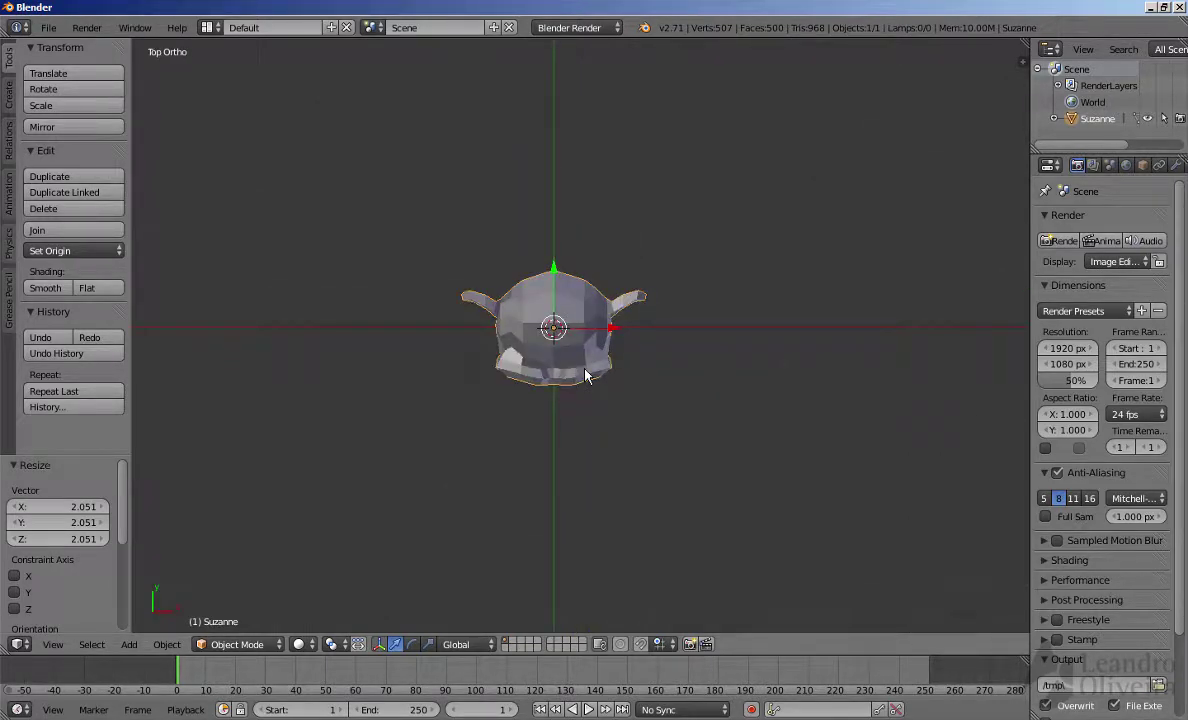
{"action": "key", "text": "ctrl+KP_7"}
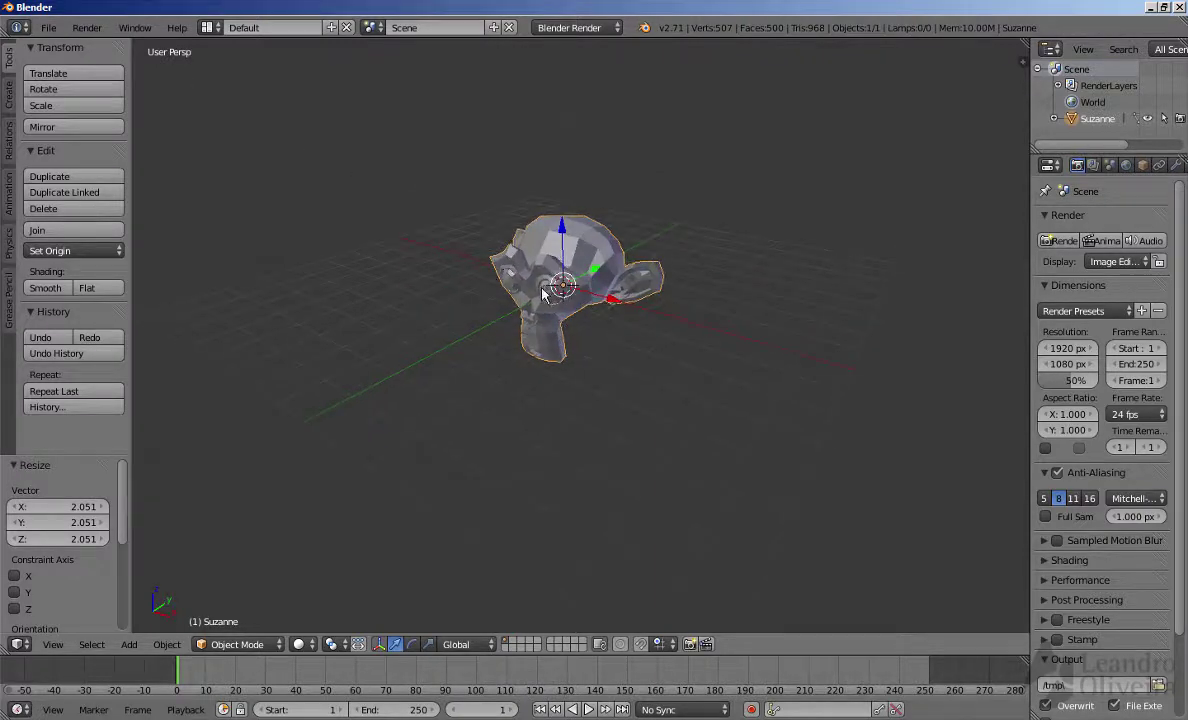
- Examine the scaled-down monkey head up close around the ear in perspective, orbiting back towards the face
{"action": "middle_click_drag", "start_coordinate": [543, 293], "coordinate": [549, 311]}
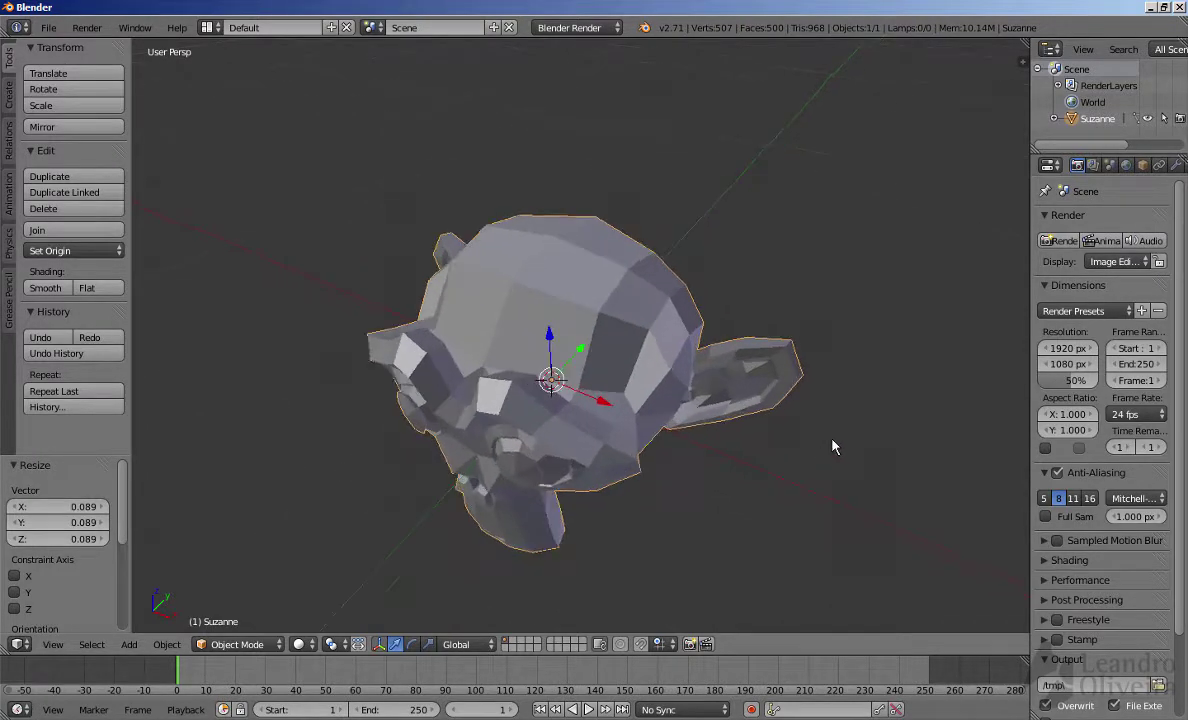
{"action": "scroll", "coordinate": [832, 446], "scroll_direction": "up", "scroll_amount": 4}
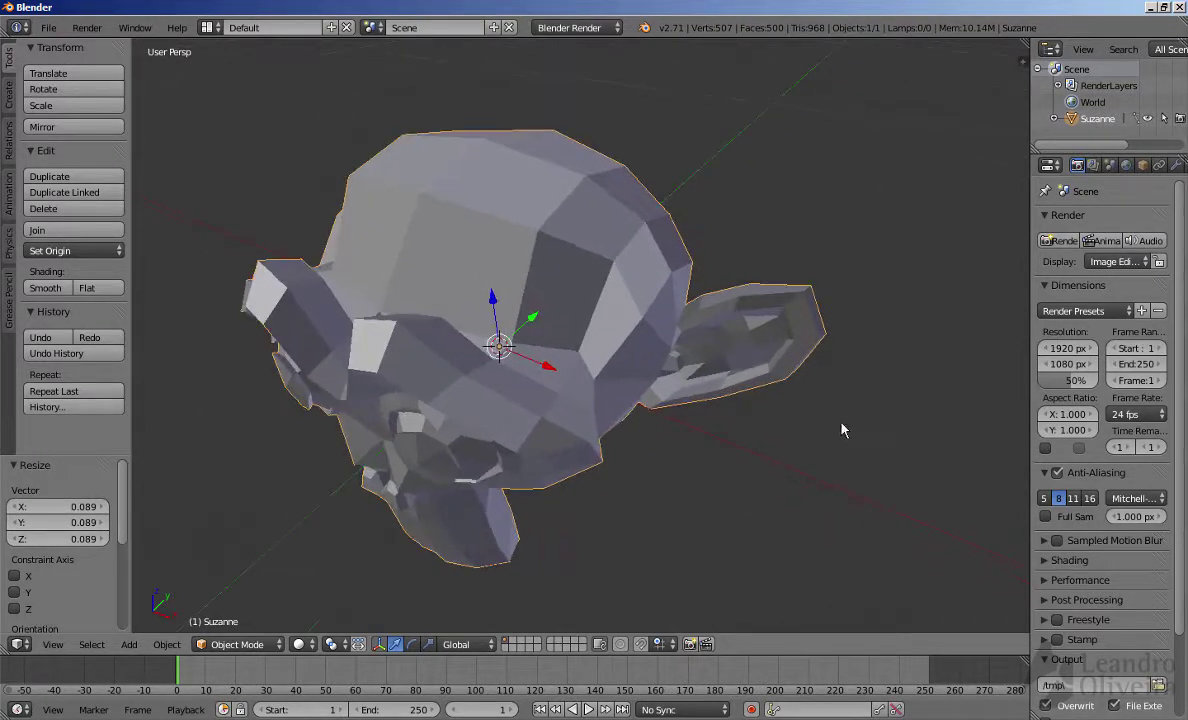
{"action": "scroll", "coordinate": [845, 410], "scroll_direction": "up", "scroll_amount": 3}
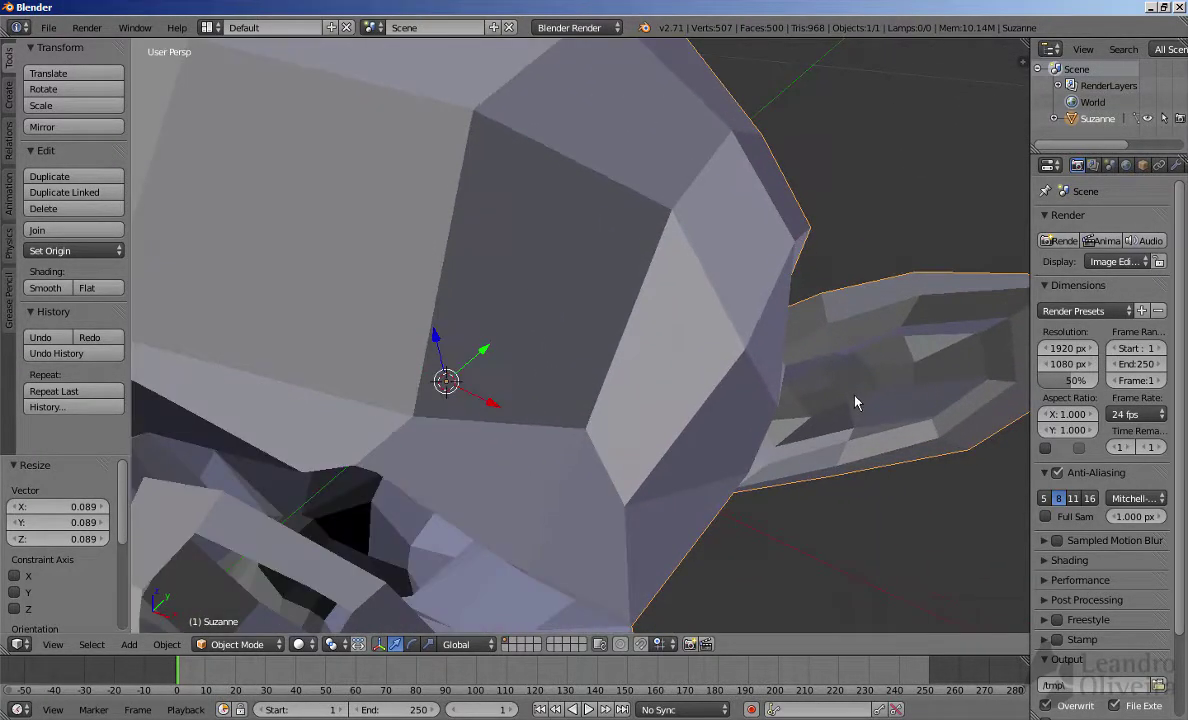
{"action": "middle_click_drag", "start_coordinate": [854, 403], "coordinate": [757, 336]}
{"action": "scroll", "coordinate": [790, 415], "scroll_direction": "down", "scroll_amount": 3}
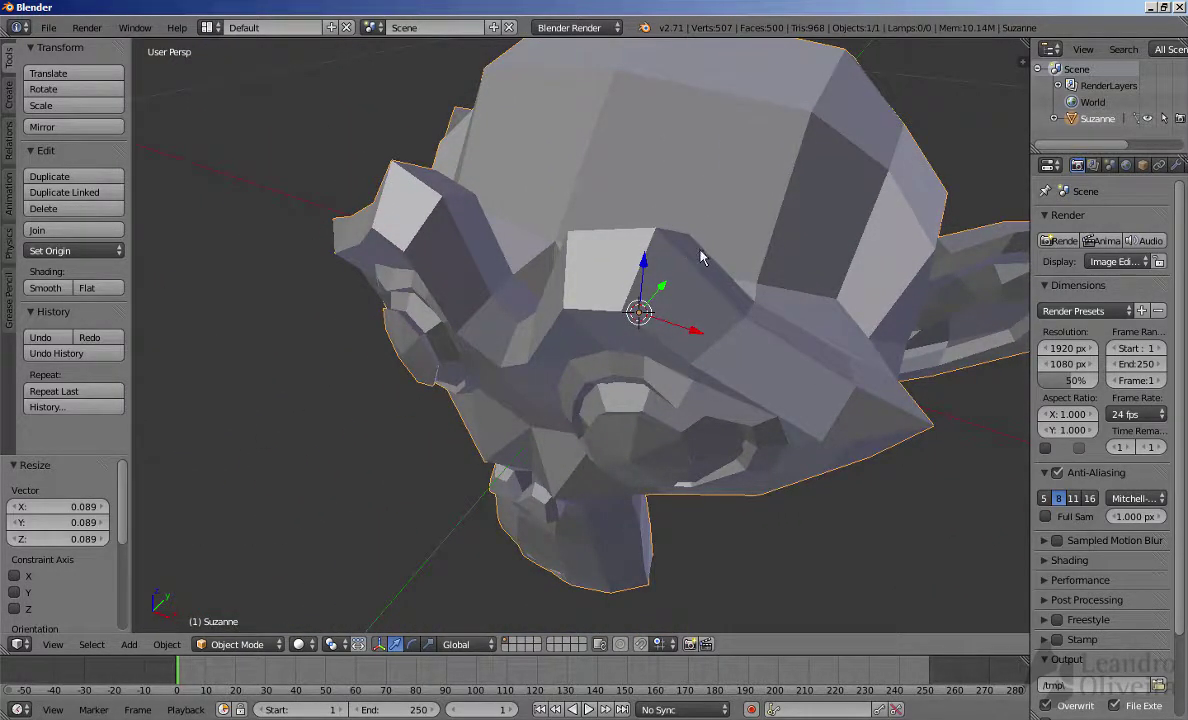
- Zoom repeatedly in and out through the monkey's face to examine how nearby geometry is clipped in perspective
{"action": "scroll", "coordinate": [727, 251], "scroll_direction": "up", "scroll_amount": 1}
{"action": "scroll", "coordinate": [727, 251], "scroll_direction": "up", "scroll_amount": 2}
{"action": "scroll", "coordinate": [708, 257], "scroll_direction": "down", "scroll_amount": 2}
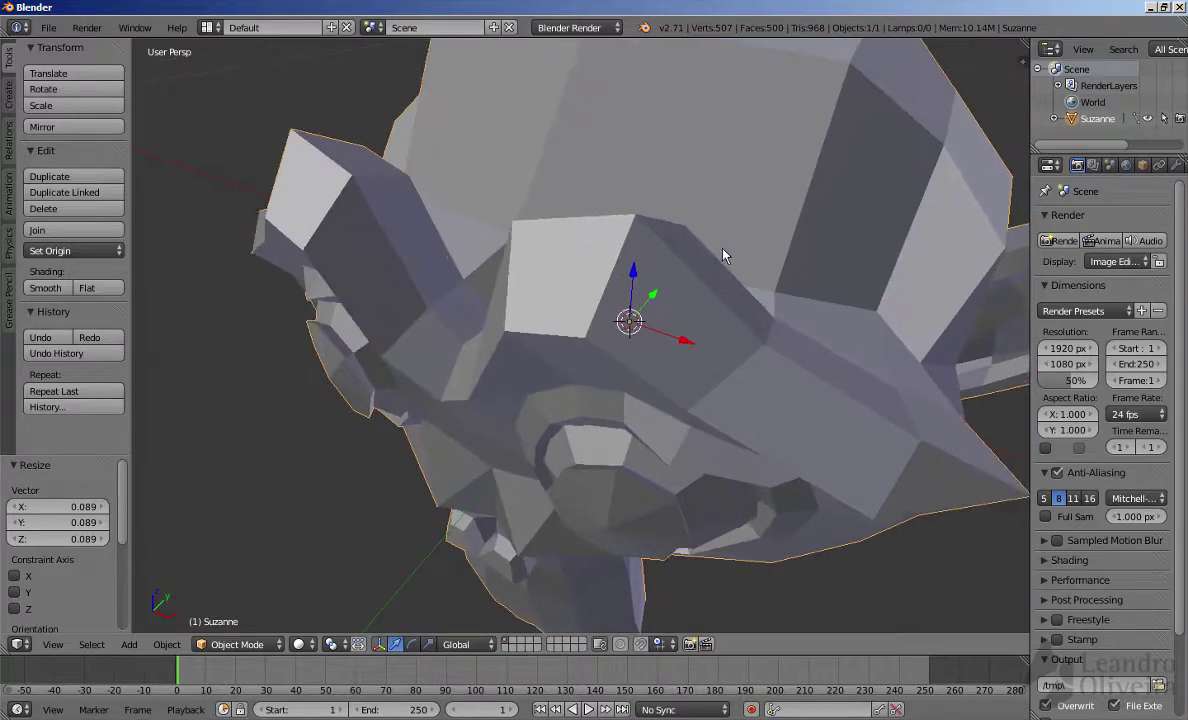
{"action": "scroll", "coordinate": [733, 253], "scroll_direction": "up", "scroll_amount": 1}
{"action": "scroll", "coordinate": [745, 250], "scroll_direction": "up", "scroll_amount": 3}
{"action": "scroll", "coordinate": [748, 245], "scroll_direction": "down", "scroll_amount": 4}
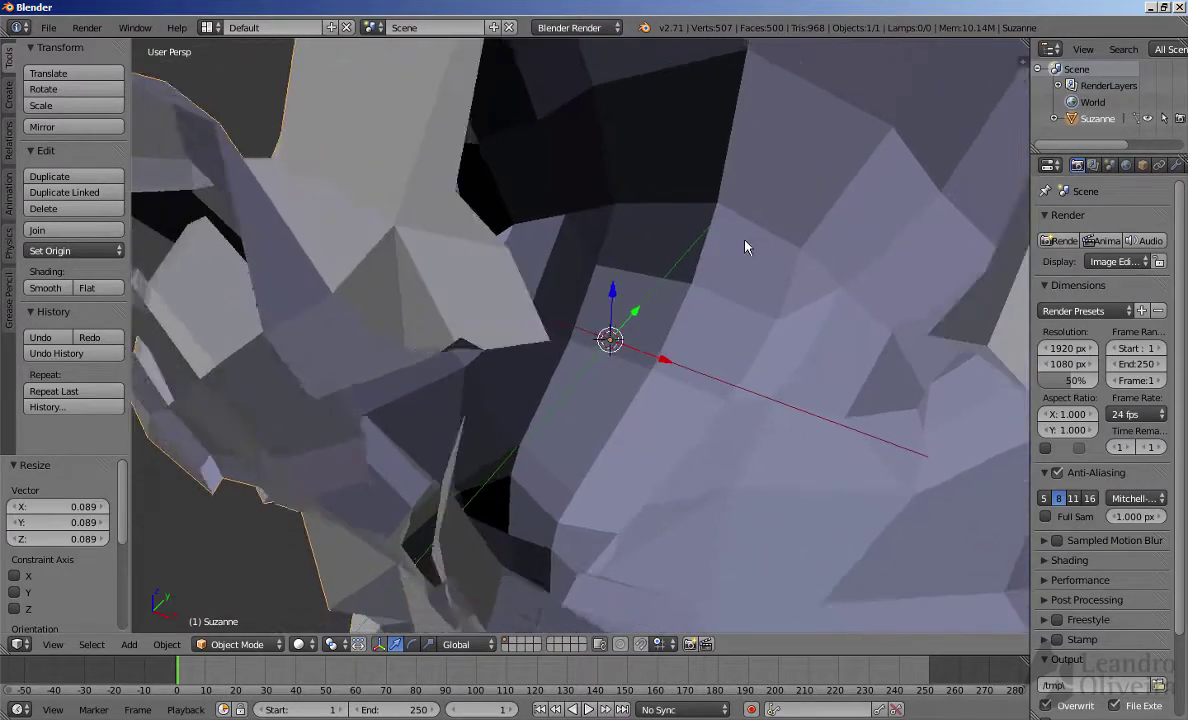
{"action": "scroll", "coordinate": [724, 265], "scroll_direction": "up", "scroll_amount": 4}
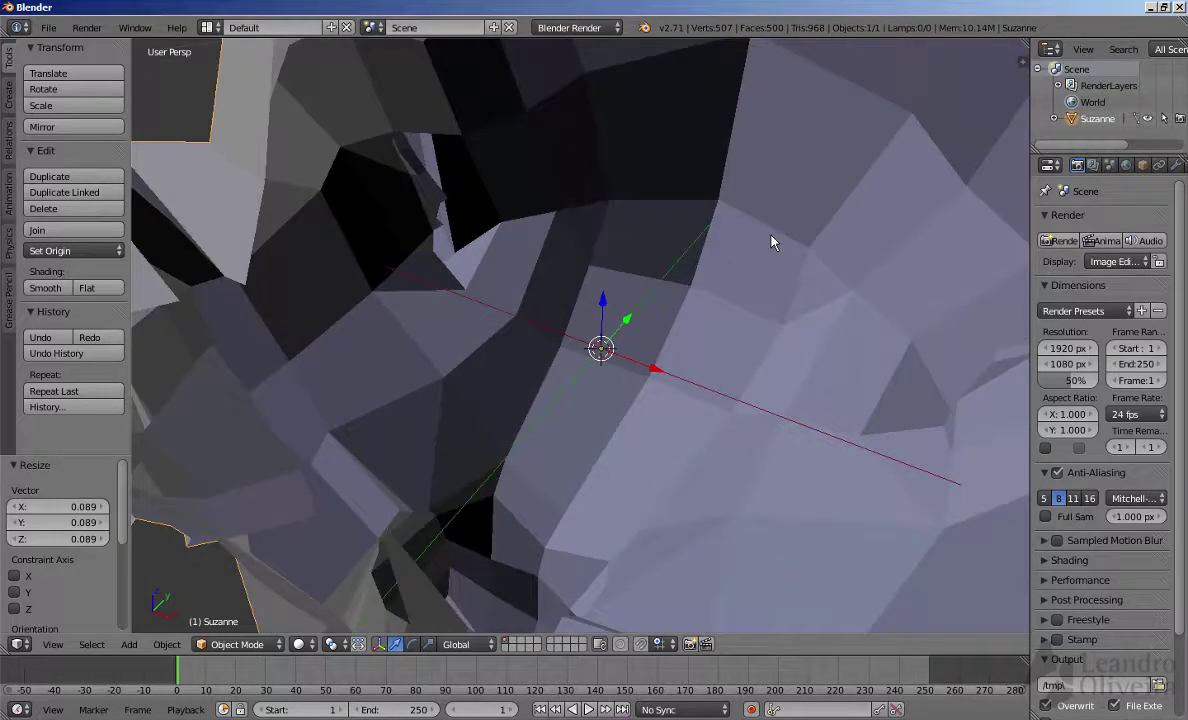
{"action": "scroll", "coordinate": [745, 252], "scroll_direction": "down", "scroll_amount": 5}
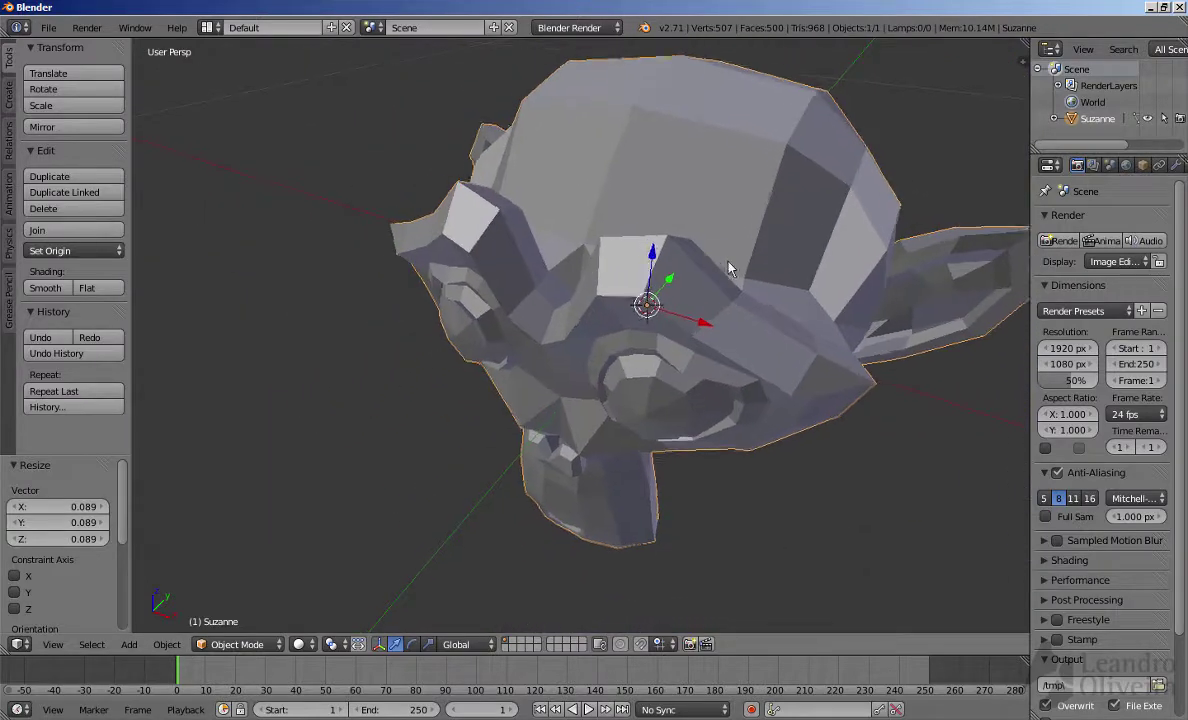
{"action": "scroll", "coordinate": [740, 258], "scroll_direction": "up", "scroll_amount": 3}
{"action": "scroll", "coordinate": [758, 249], "scroll_direction": "down", "scroll_amount": 5}
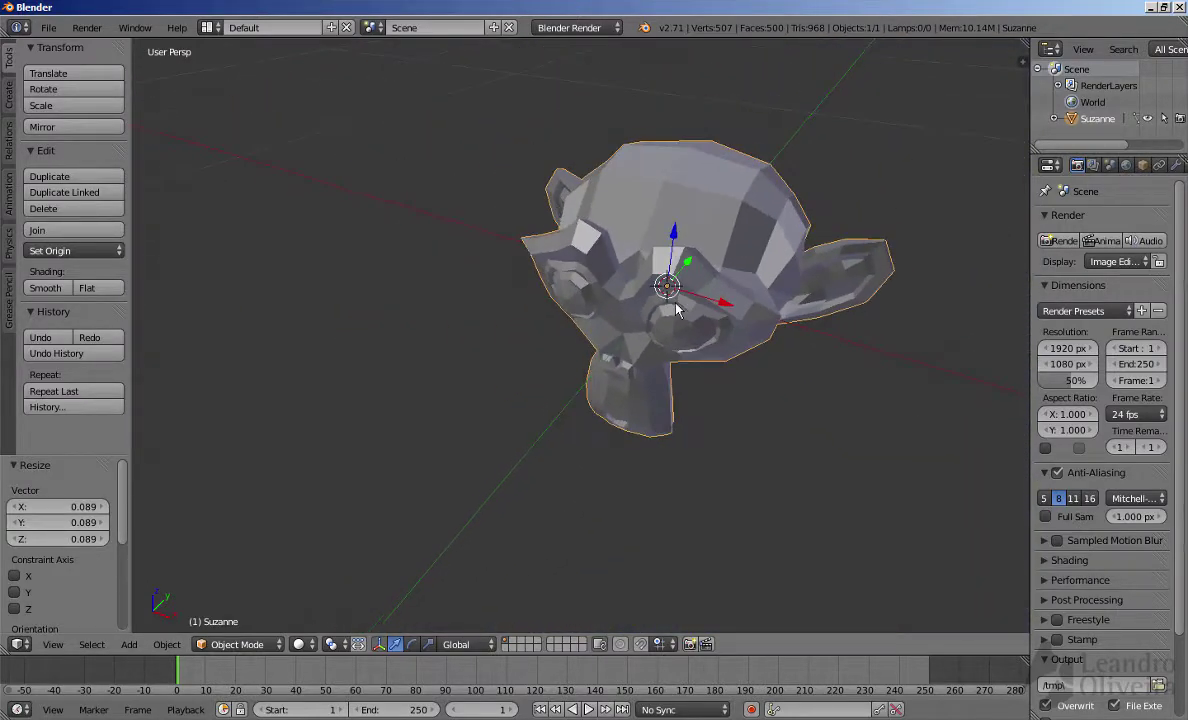
{"action": "middle_click_drag", "start_coordinate": [727, 298], "coordinate": [608, 352]}
{"action": "scroll", "coordinate": [608, 352], "scroll_direction": "down", "scroll_amount": 3}
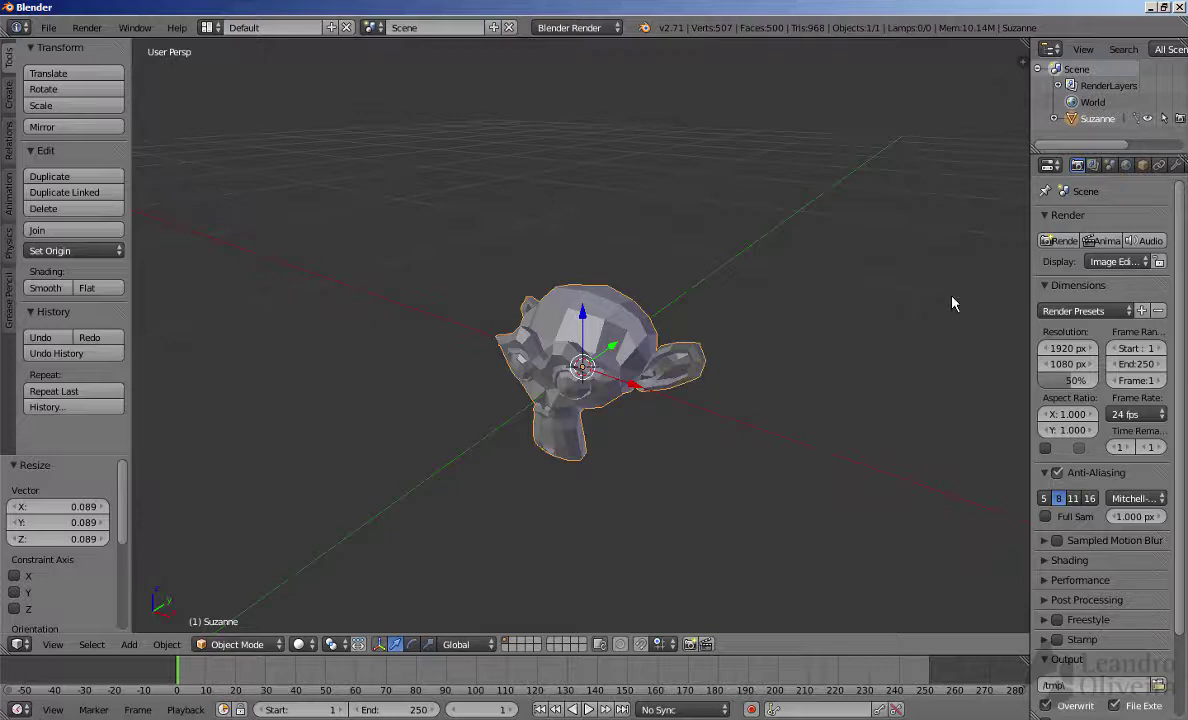
- Show the 3D view's properties sidebar and locate the Clip Start and End distances in the View settings
{"action": "key", "text": "n"}
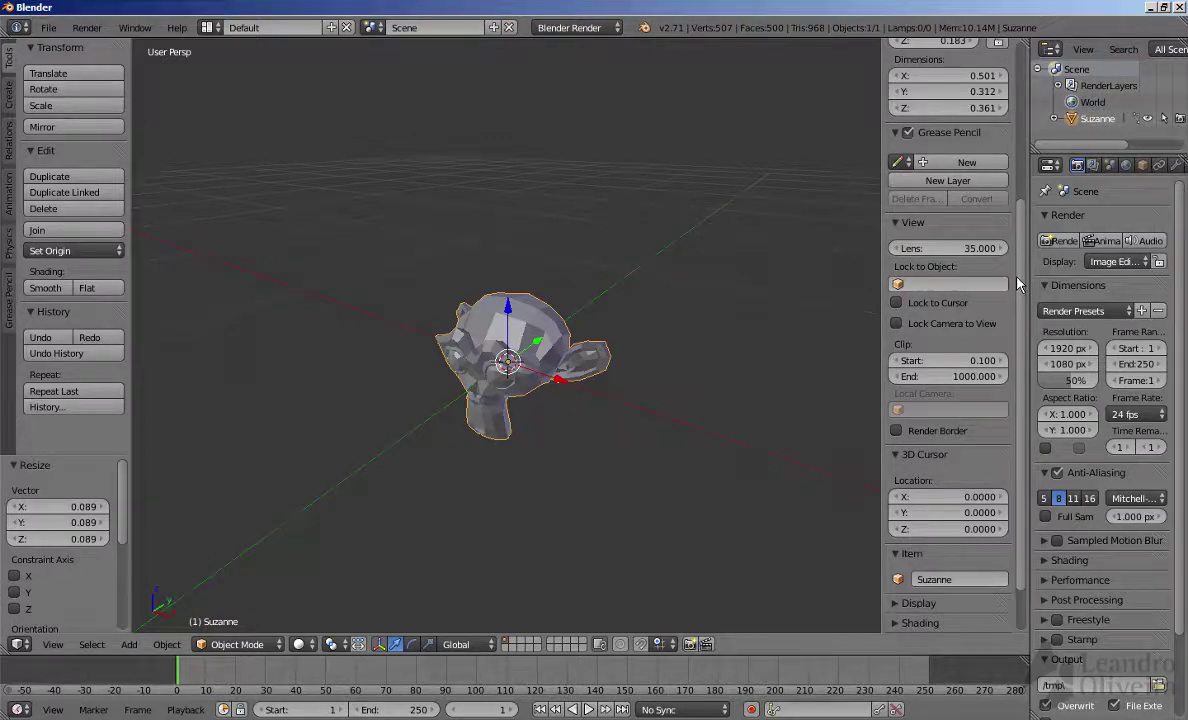
{"action": "scroll", "coordinate": [945, 250], "scroll_direction": "up", "scroll_amount": 5}
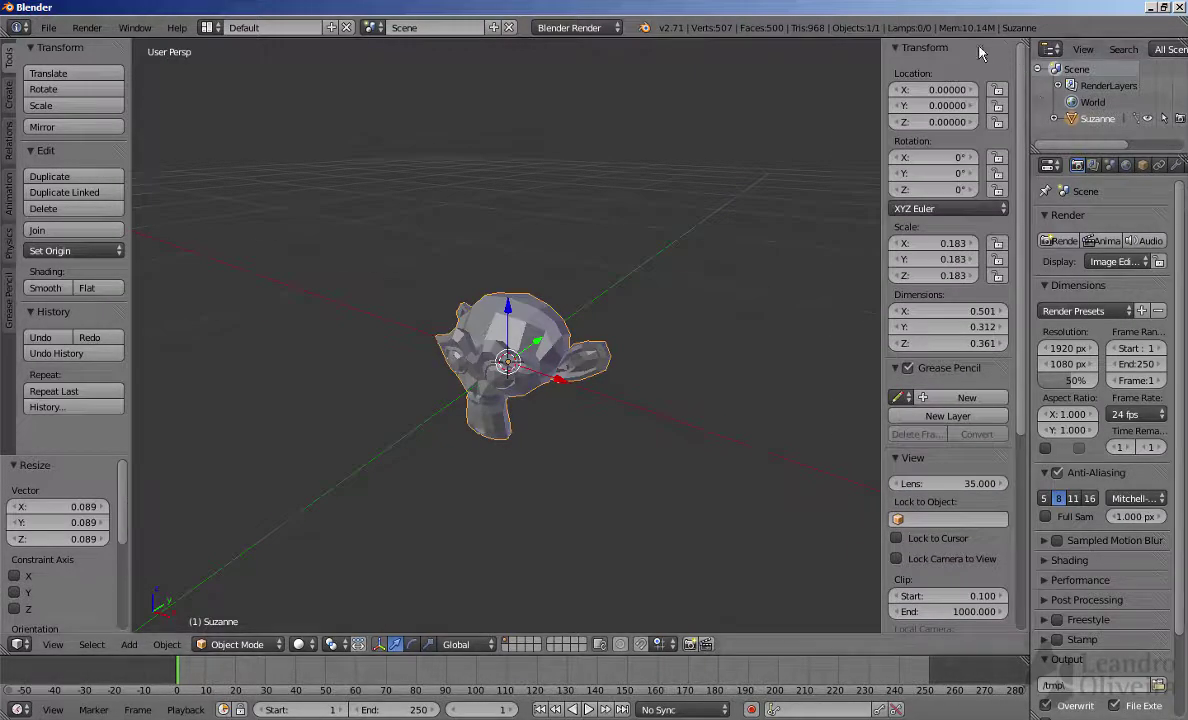
{"action": "scroll", "coordinate": [1016, 306], "scroll_direction": "down", "scroll_amount": 2}
{"action": "scroll", "coordinate": [1000, 340], "scroll_direction": "down", "scroll_amount": 8}
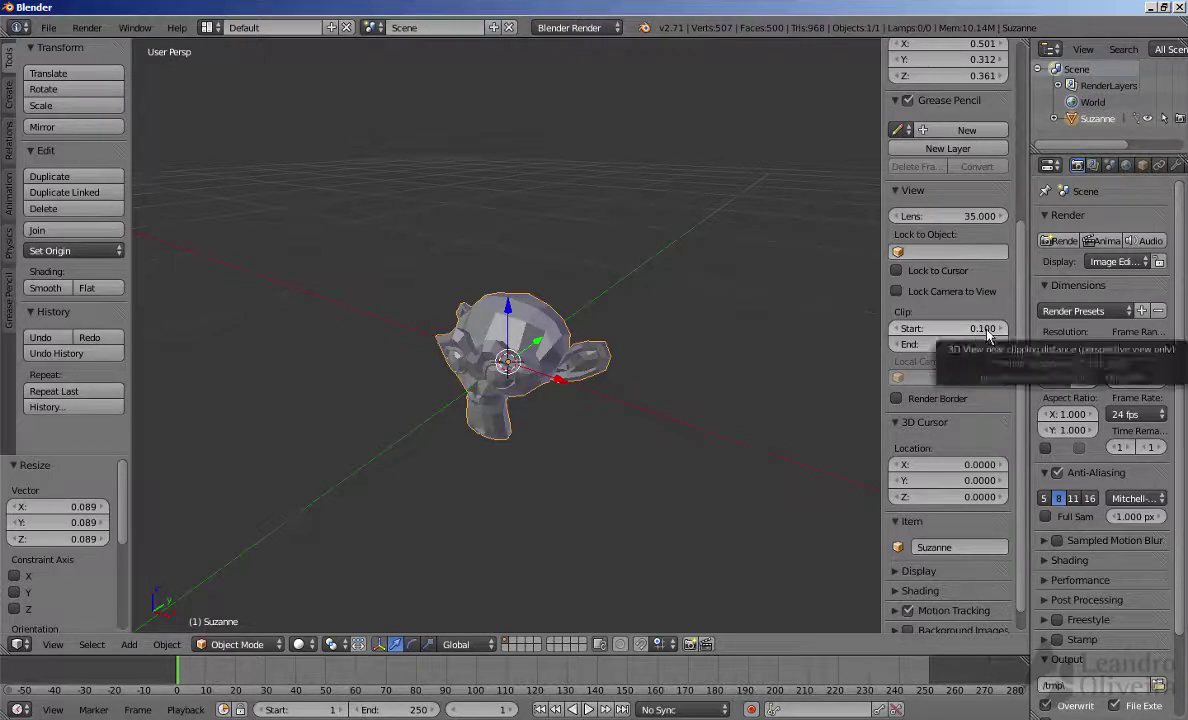
- Zoom in closely on the monkey's face in orthographic projection to examine its surface for clipping
{"action": "middle_click_drag", "start_coordinate": [450, 443], "coordinate": [662, 308], "text": "ctrl"}
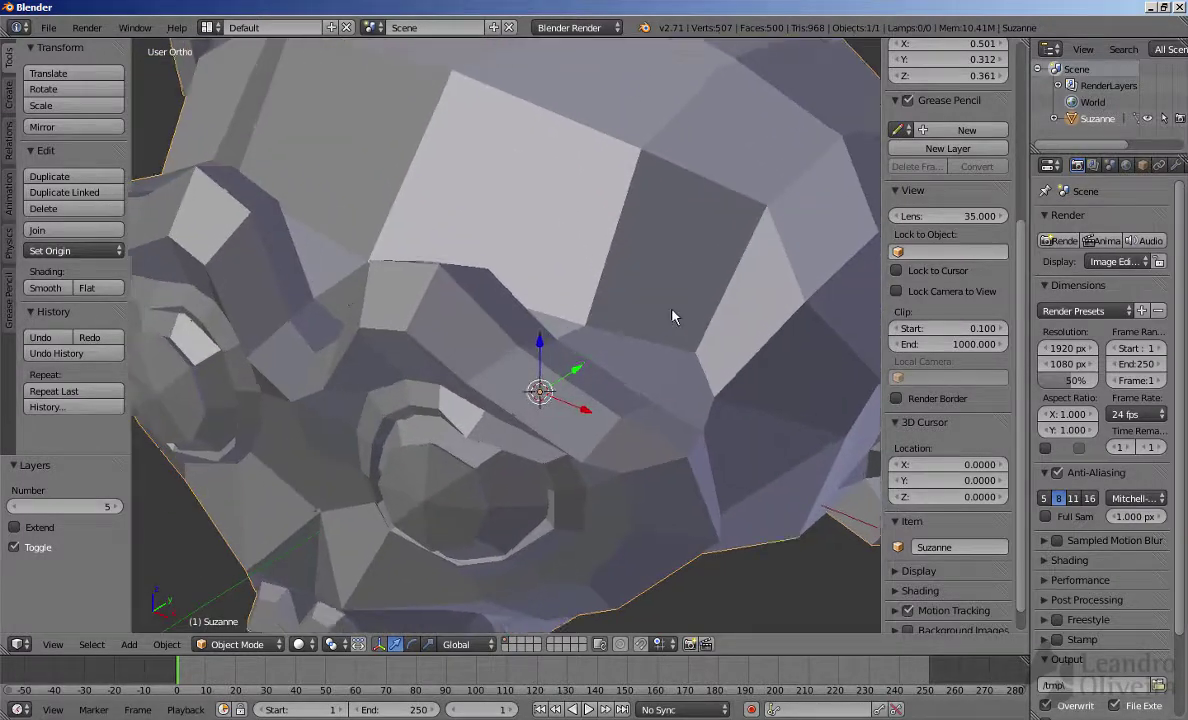
{"action": "scroll", "coordinate": [672, 316], "scroll_direction": "up", "scroll_amount": 8}
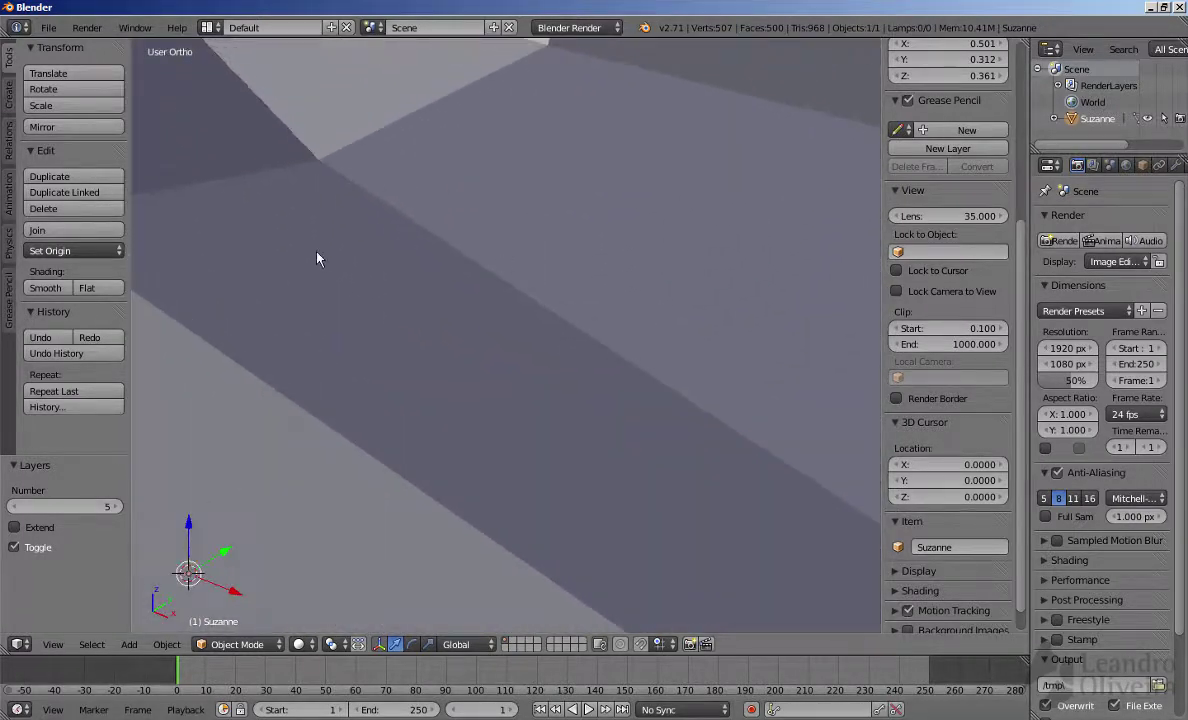
{"action": "middle_click_drag", "start_coordinate": [670, 453], "coordinate": [732, 250]}
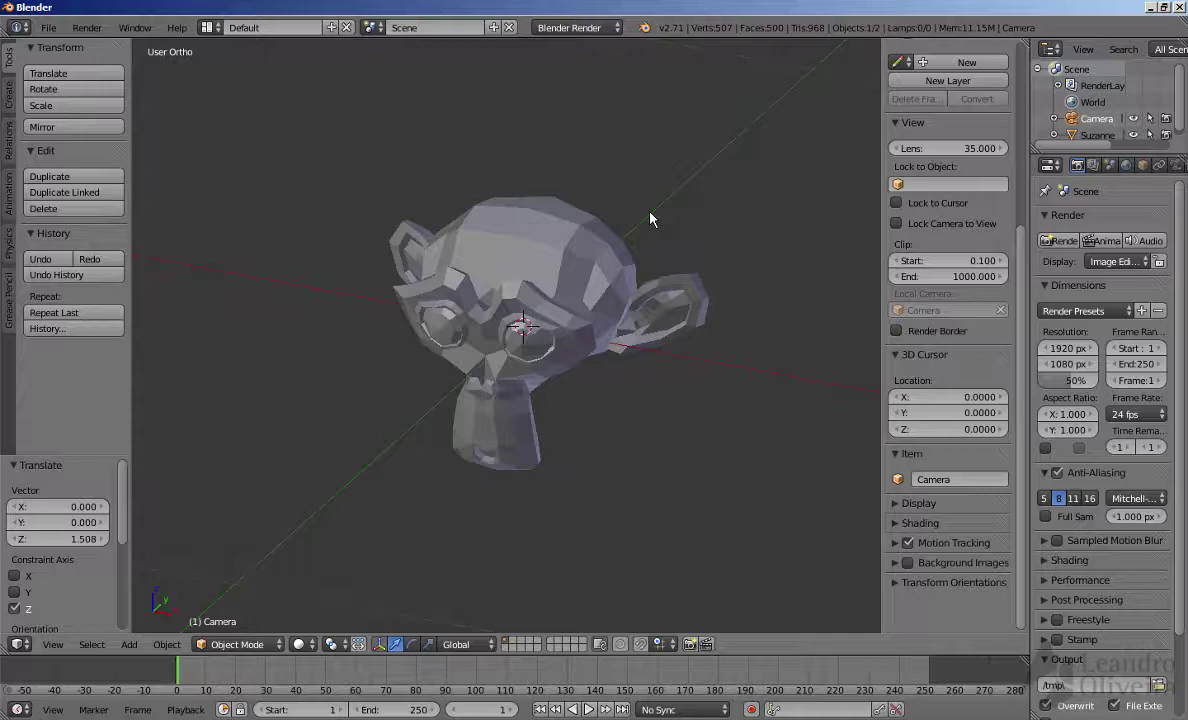
- Look through the scene camera, orbit out to see the camera and monkey head, and return to the camera view
{"action": "key", "text": "KP_0"}
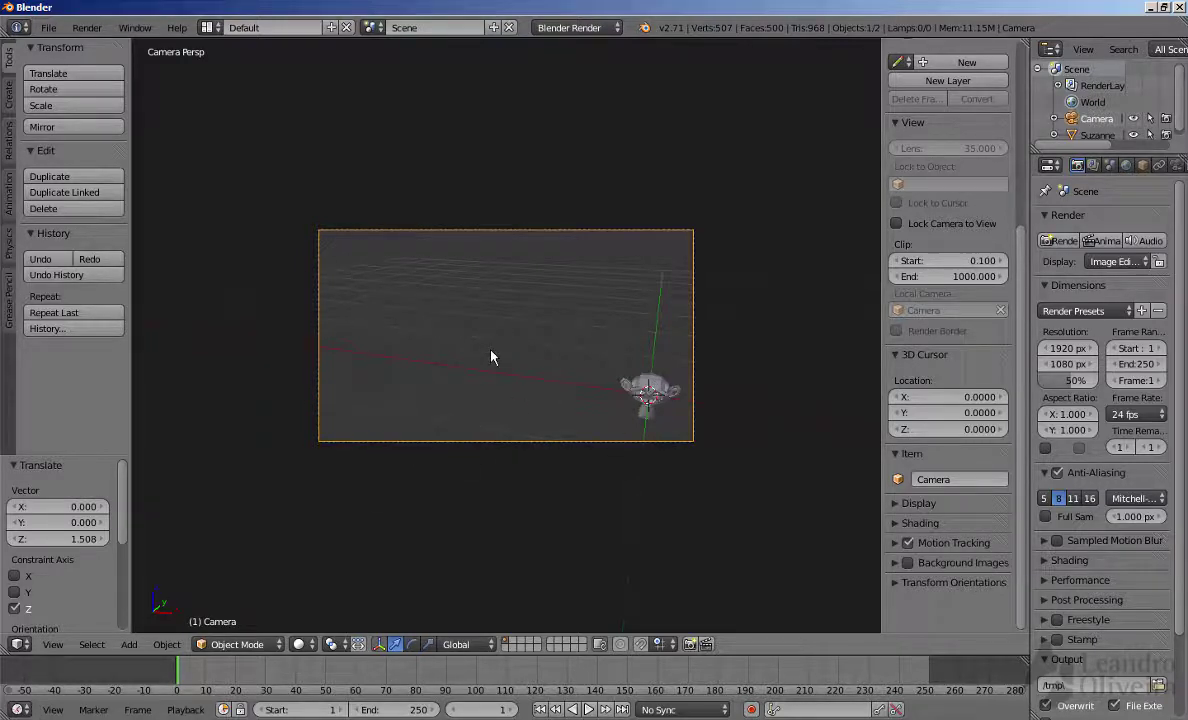
{"action": "middle_click_drag", "start_coordinate": [435, 352], "coordinate": [678, 345]}
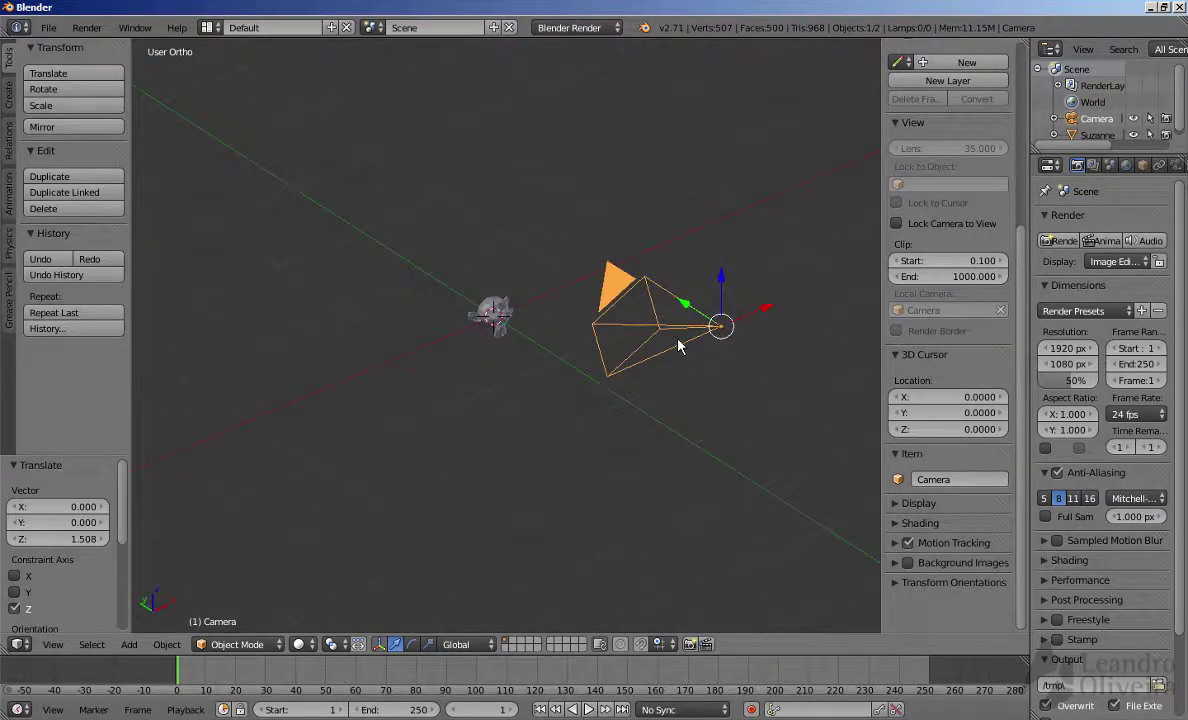
{"action": "key", "text": "KP_0"}
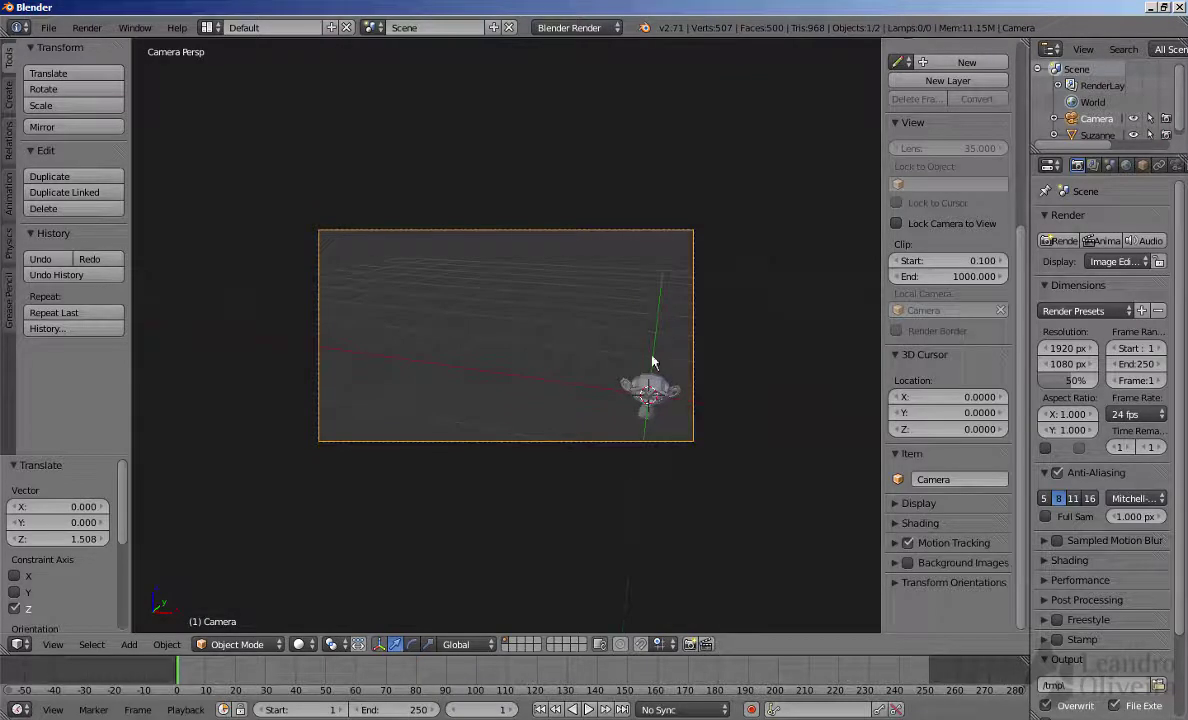
- Pan and zoom the camera view to test moving and resizing the frame on screen without moving the camera
{"action": "middle_click_drag", "start_coordinate": [655, 363], "coordinate": [533, 257], "text": "shift"}
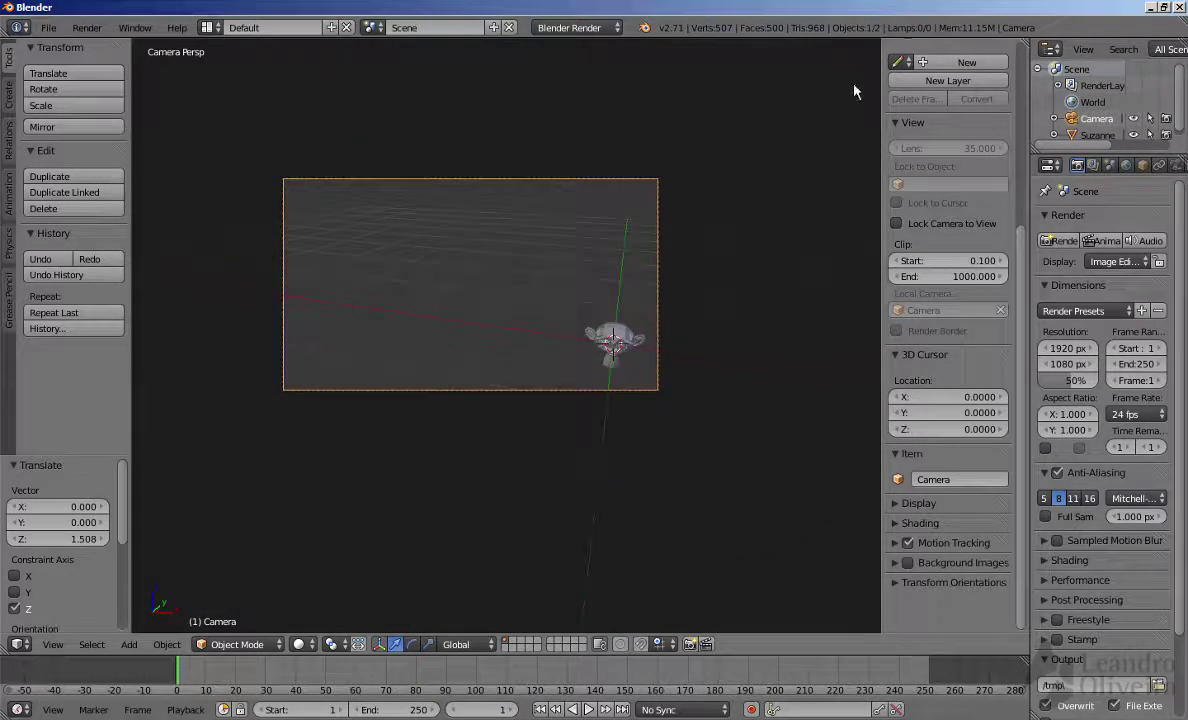
{"action": "middle_click_drag", "start_coordinate": [490, 318], "coordinate": [589, 398], "text": "shift"}
{"action": "scroll", "coordinate": [610, 347], "scroll_direction": "up", "scroll_amount": 2}
{"action": "scroll", "coordinate": [610, 347], "scroll_direction": "down", "scroll_amount": 2}
{"action": "scroll", "coordinate": [610, 347], "scroll_direction": "down", "scroll_amount": 1}
{"action": "scroll", "coordinate": [537, 301], "scroll_direction": "up", "scroll_amount": 4}
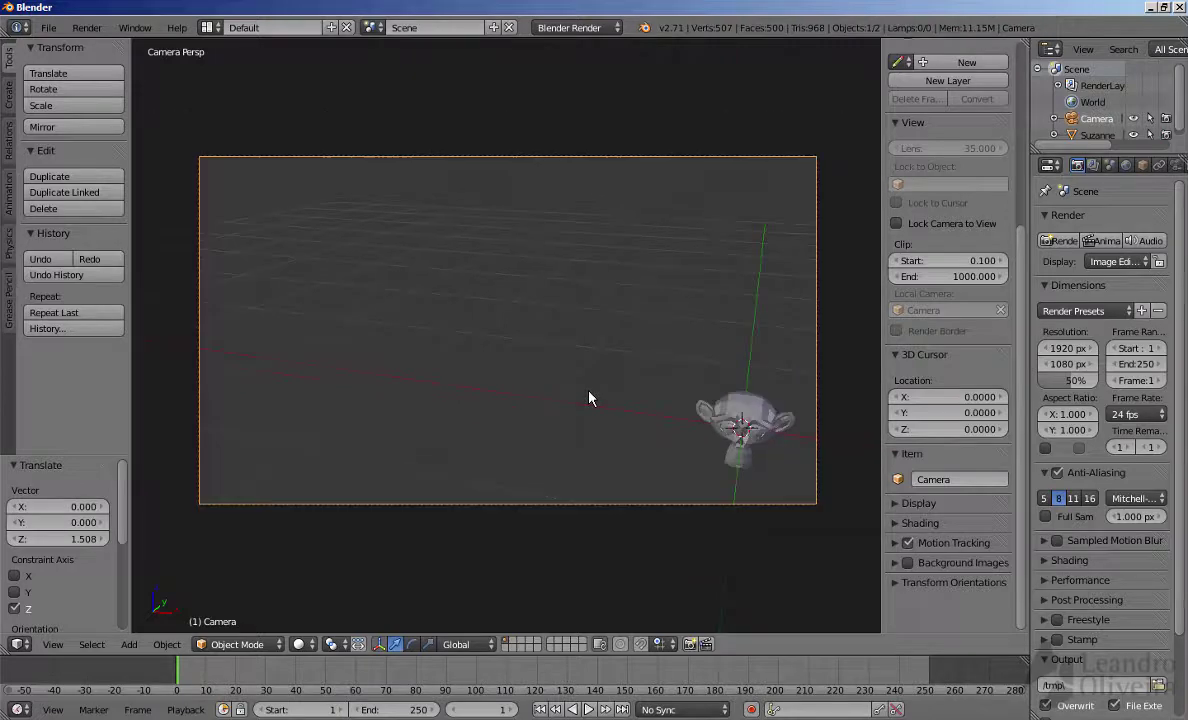
{"action": "scroll", "coordinate": [589, 398], "scroll_direction": "down", "scroll_amount": 1}
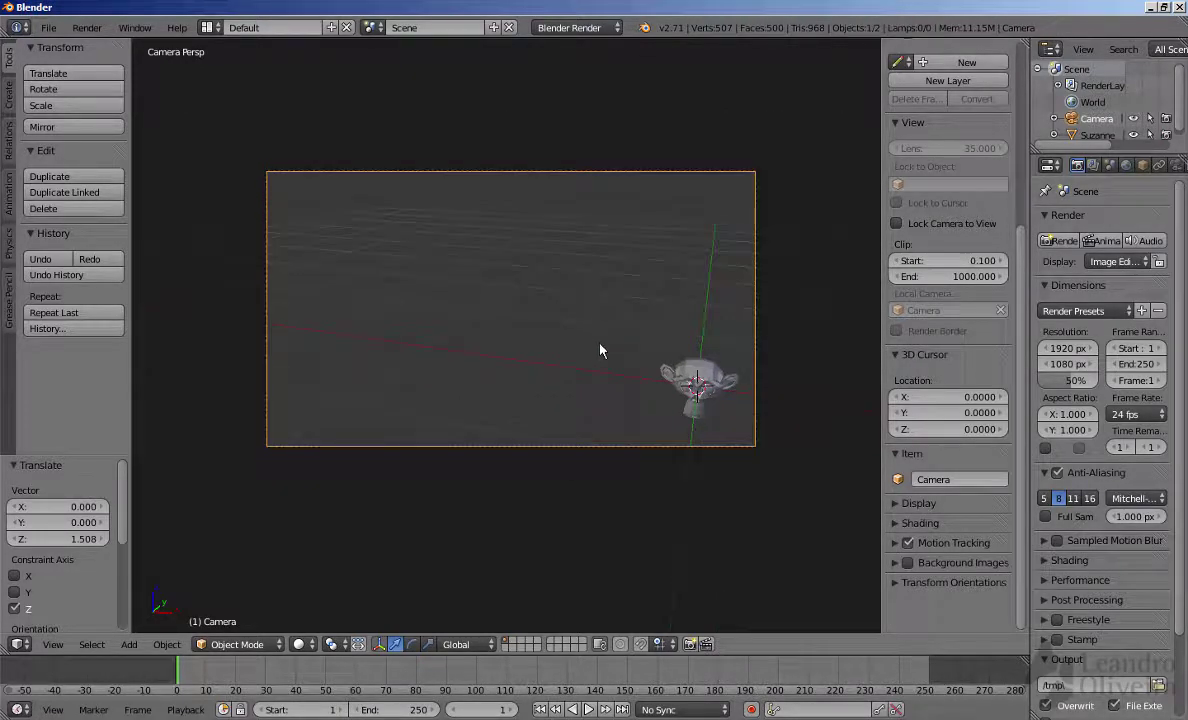
{"action": "scroll", "coordinate": [600, 355], "scroll_direction": "up", "scroll_amount": 1}
{"action": "scroll", "coordinate": [600, 353], "scroll_direction": "down", "scroll_amount": 5}
{"action": "scroll", "coordinate": [602, 345], "scroll_direction": "up", "scroll_amount": 5}
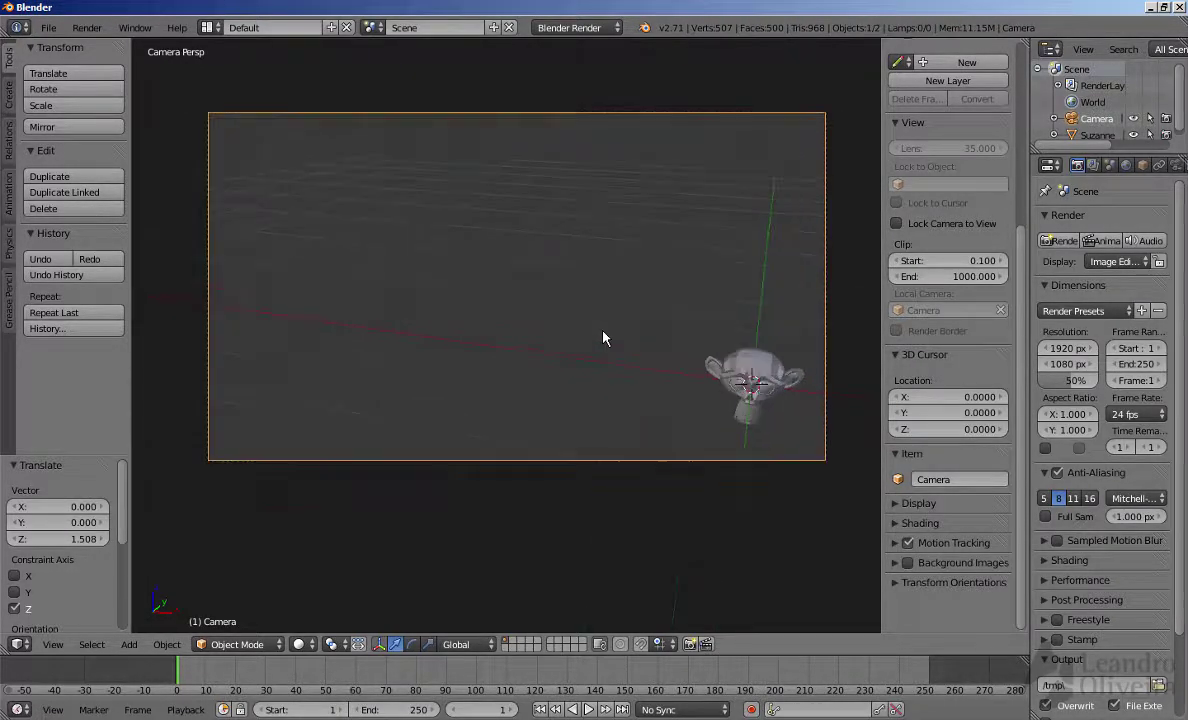